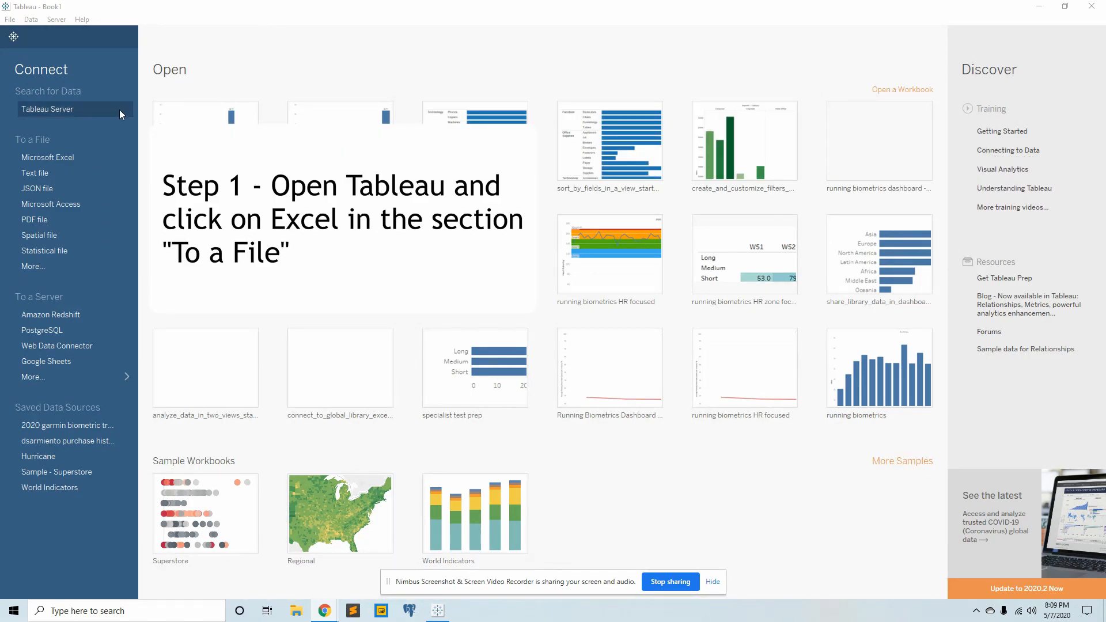
- Connect to the Excel workbook Global_Library_Data_eU8QYse.xlsx in the tableau twbx folder
click(60, 158)
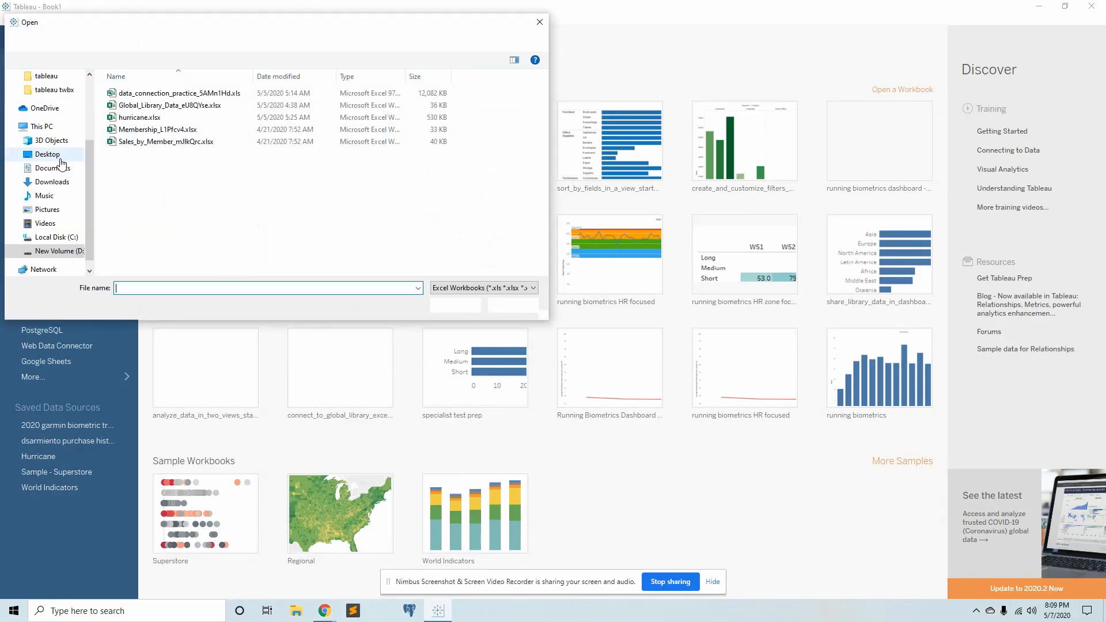
click(145, 107)
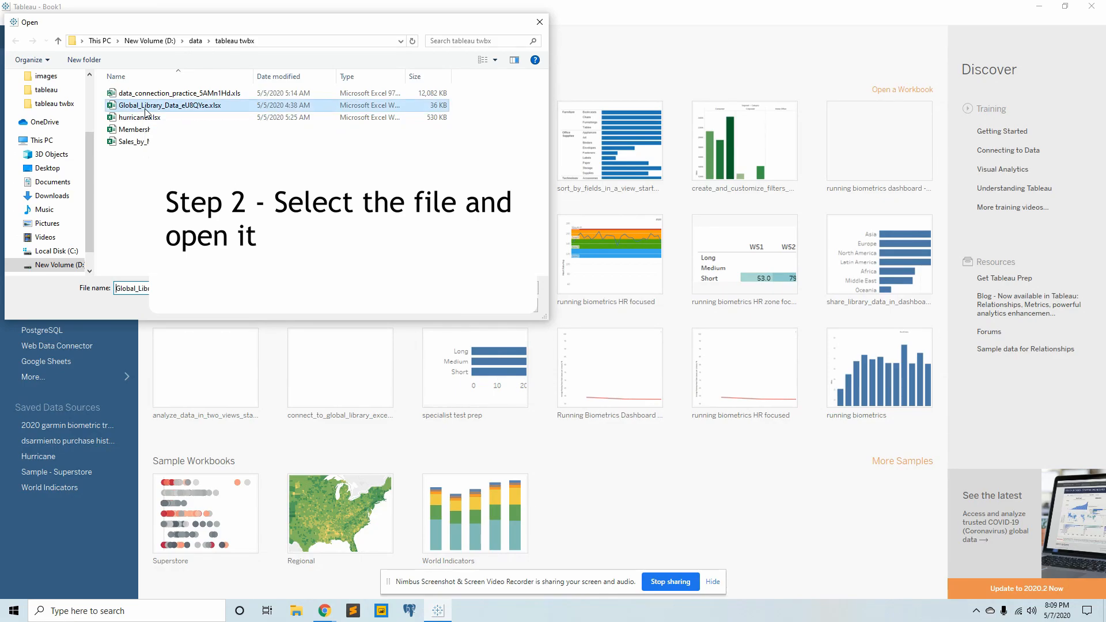
click(456, 306)
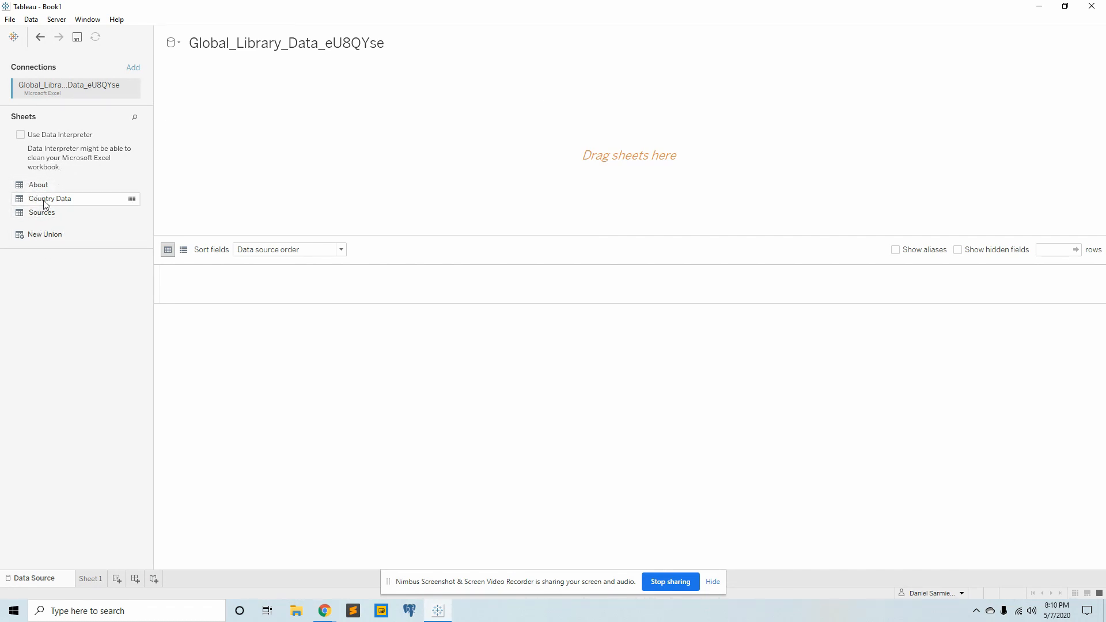
- Add the Country Data sheet to the data source canvas and hide the screen-sharing notice
drag(49, 204, 399, 166)
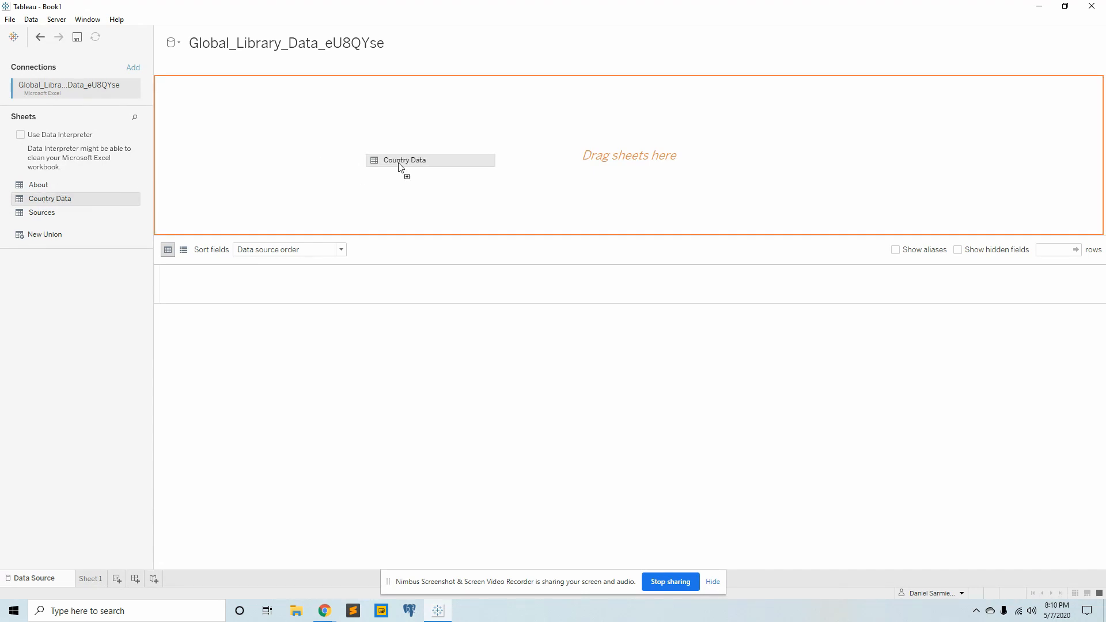
drag(399, 166, 397, 167)
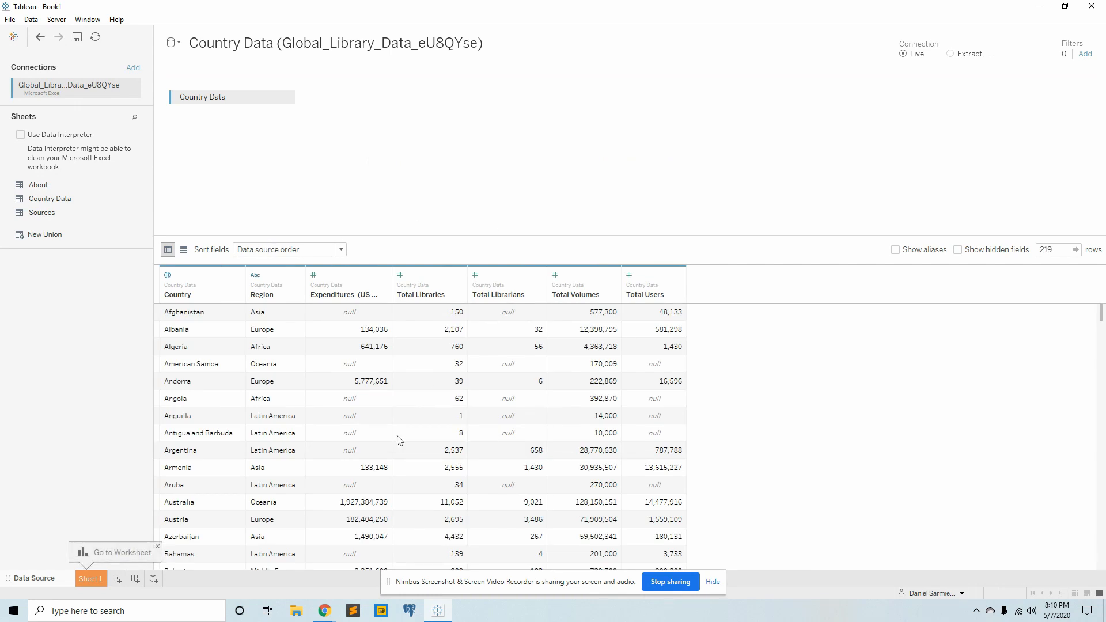
click(710, 581)
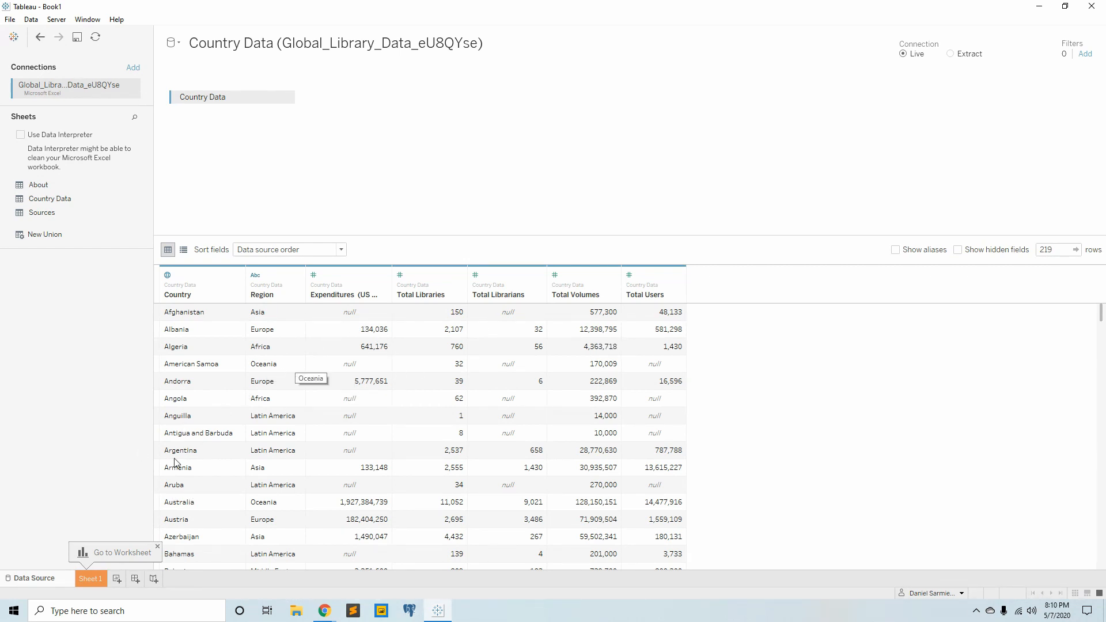
- Place the Total Libraries measure on the columns of Sheet 1
click(90, 579)
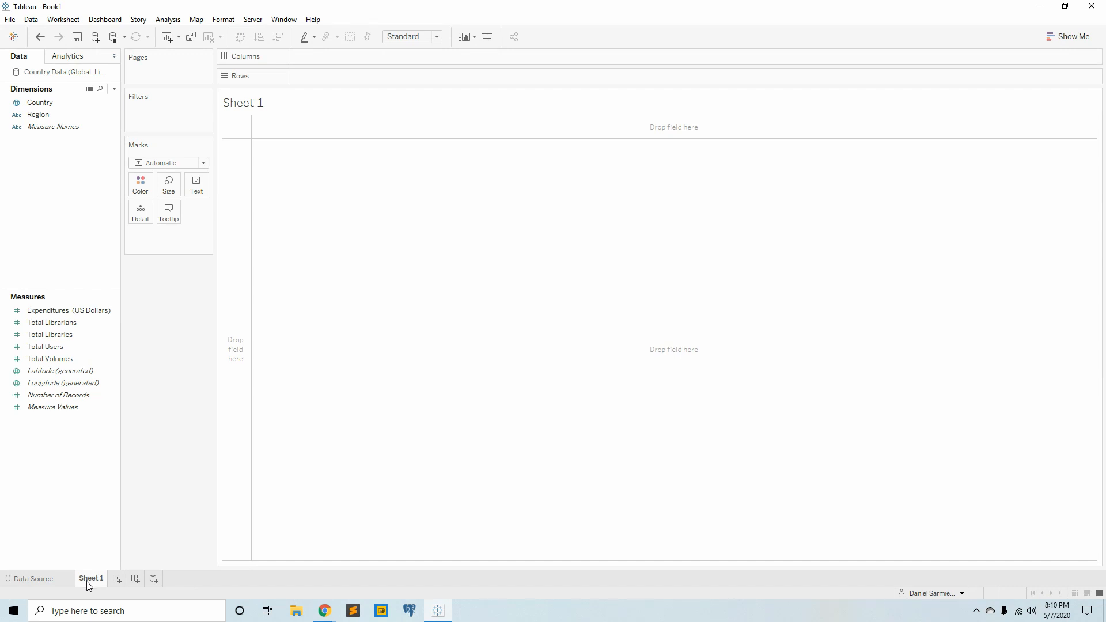
mouse_move(87, 582)
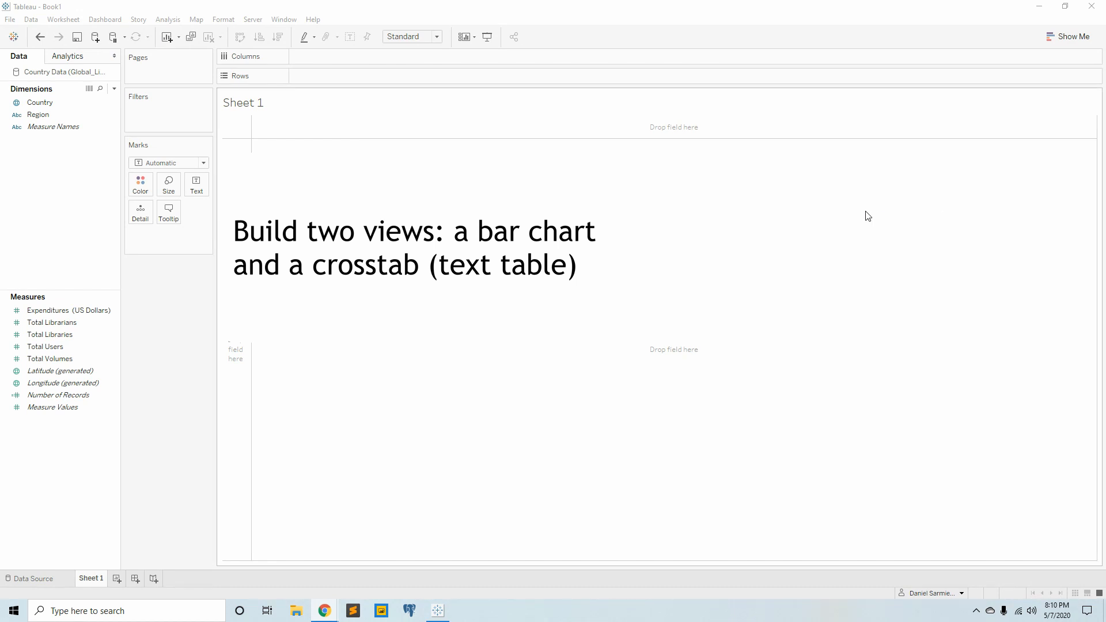
click(61, 326)
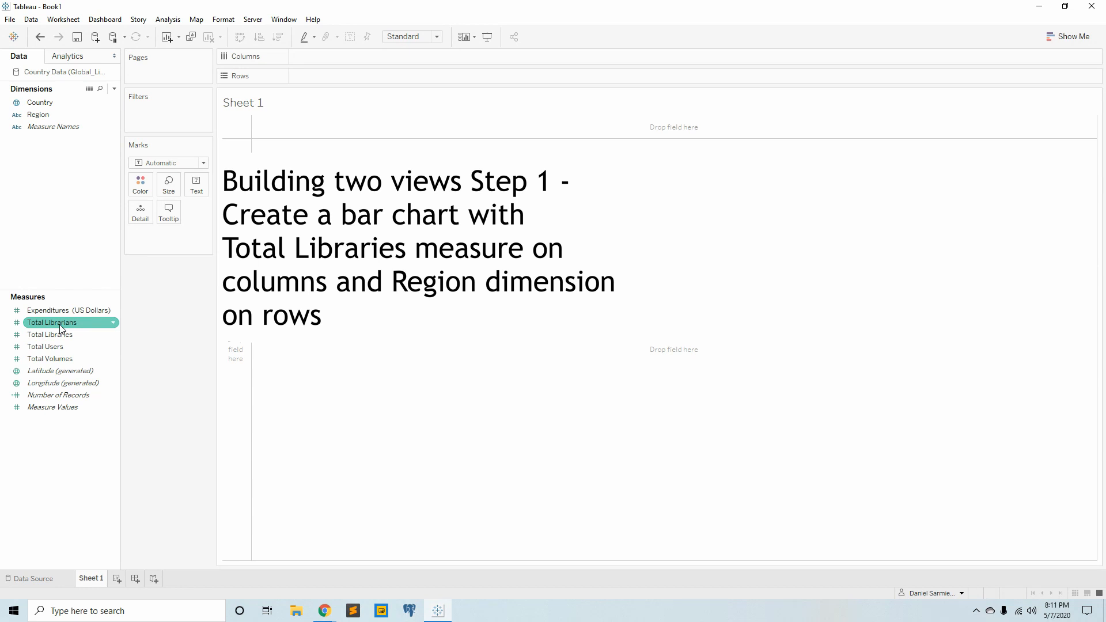
click(60, 325)
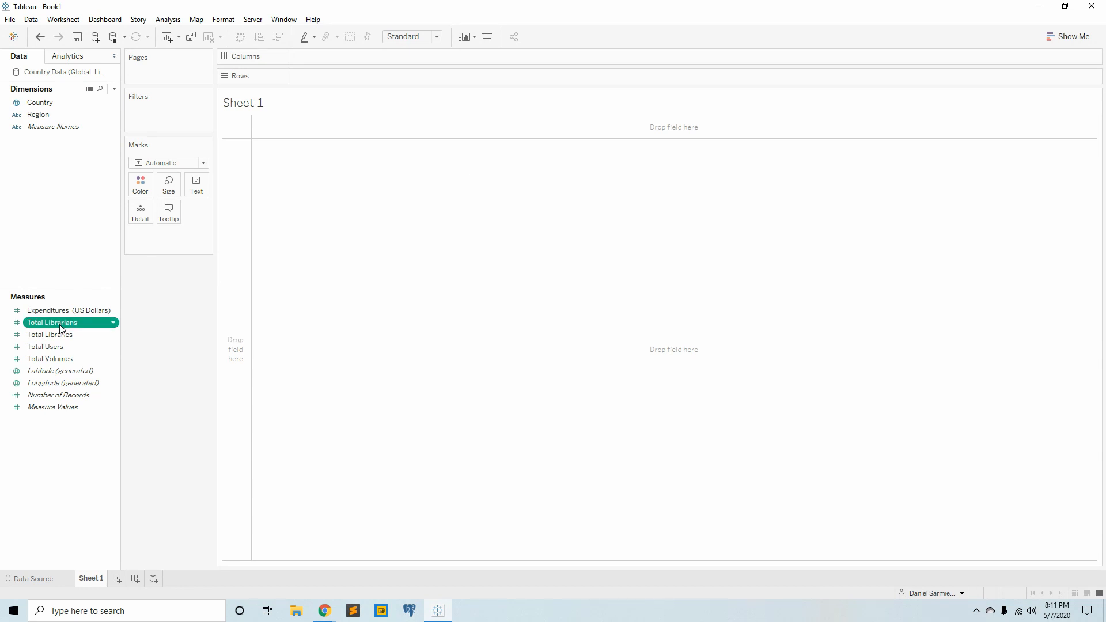
drag(57, 335, 354, 60)
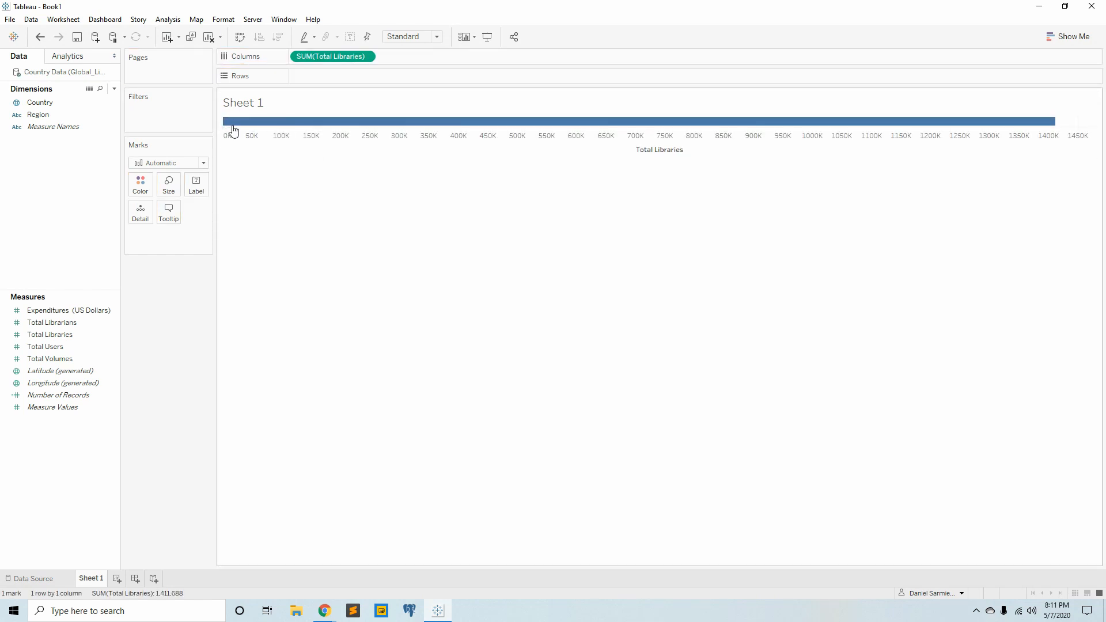
mouse_move(232, 124)
- Place the Region dimension on the rows to break the Total Libraries bar down by region
click(42, 103)
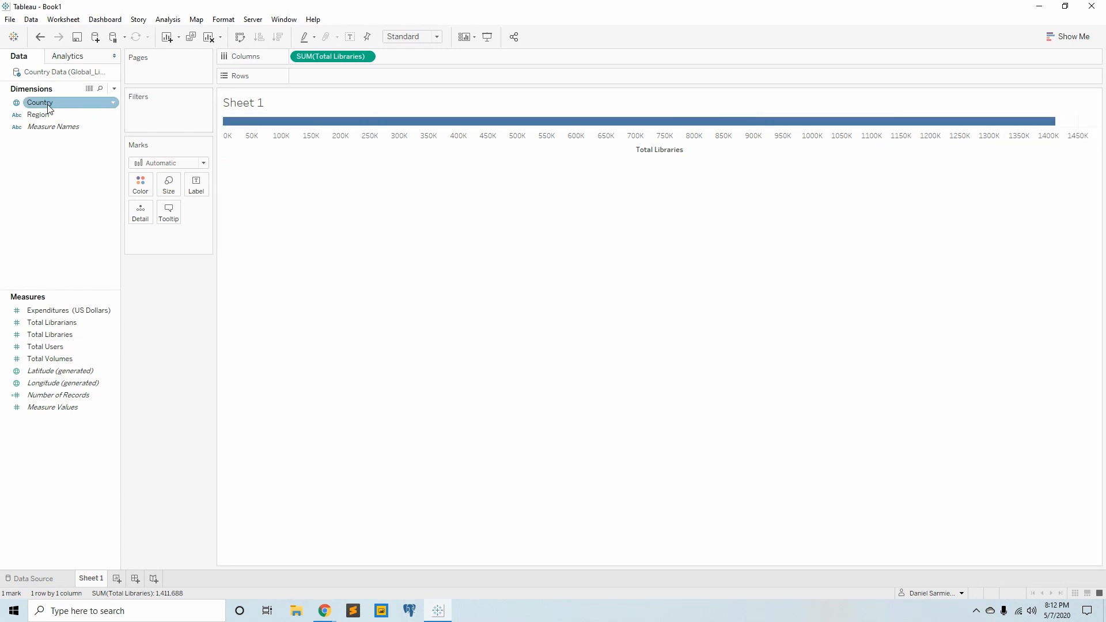
click(39, 116)
drag(39, 116, 329, 76)
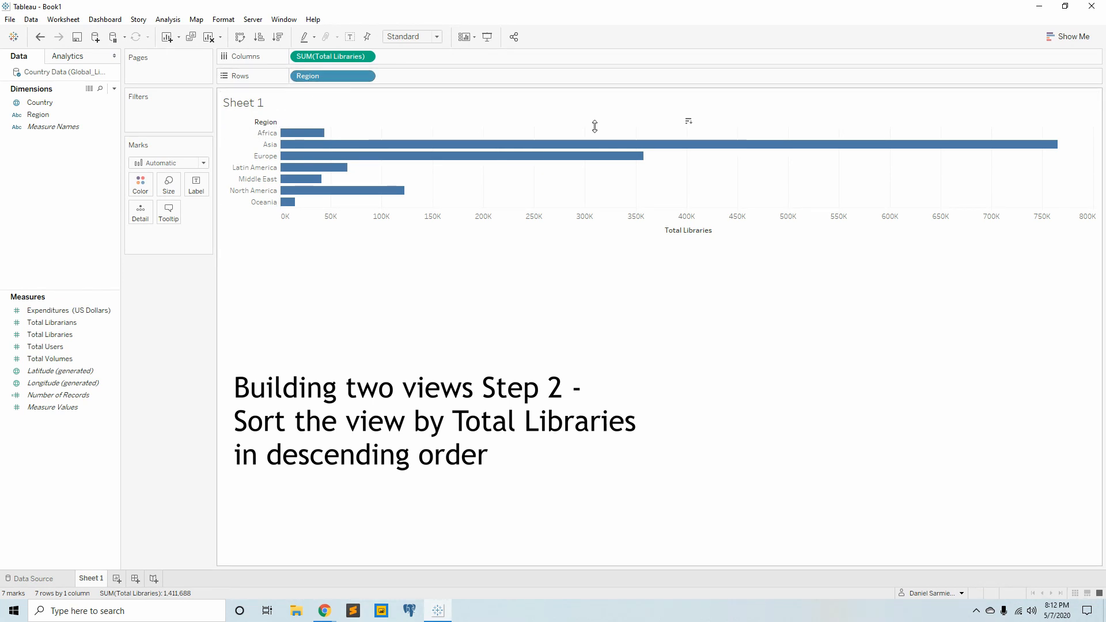
- Sort the regions in the bar chart by Total Libraries in descending order
click(688, 122)
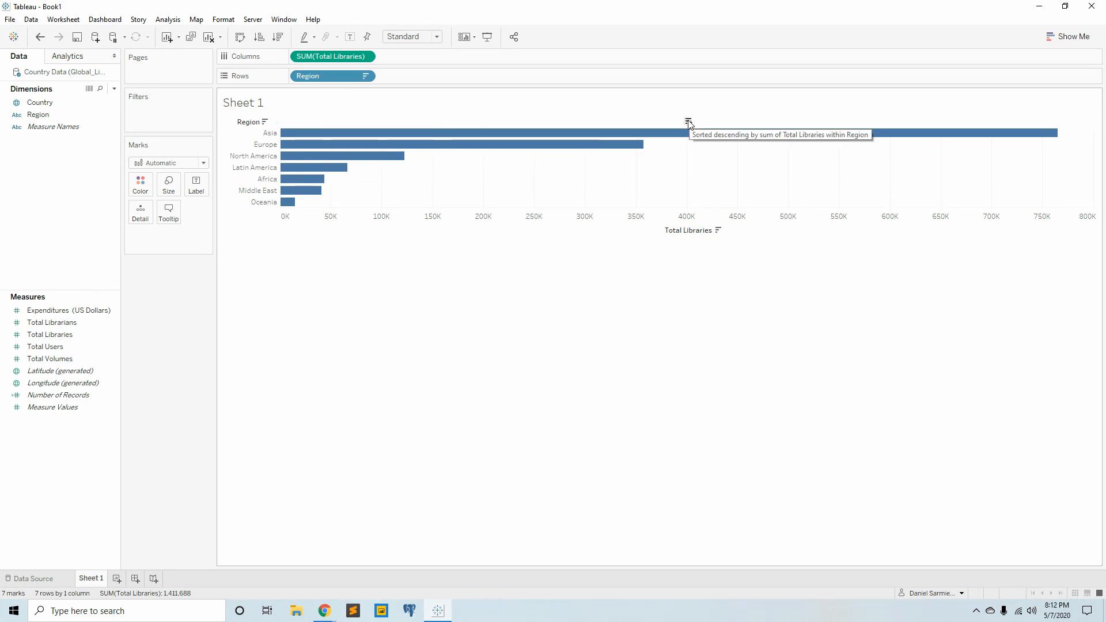
click(689, 122)
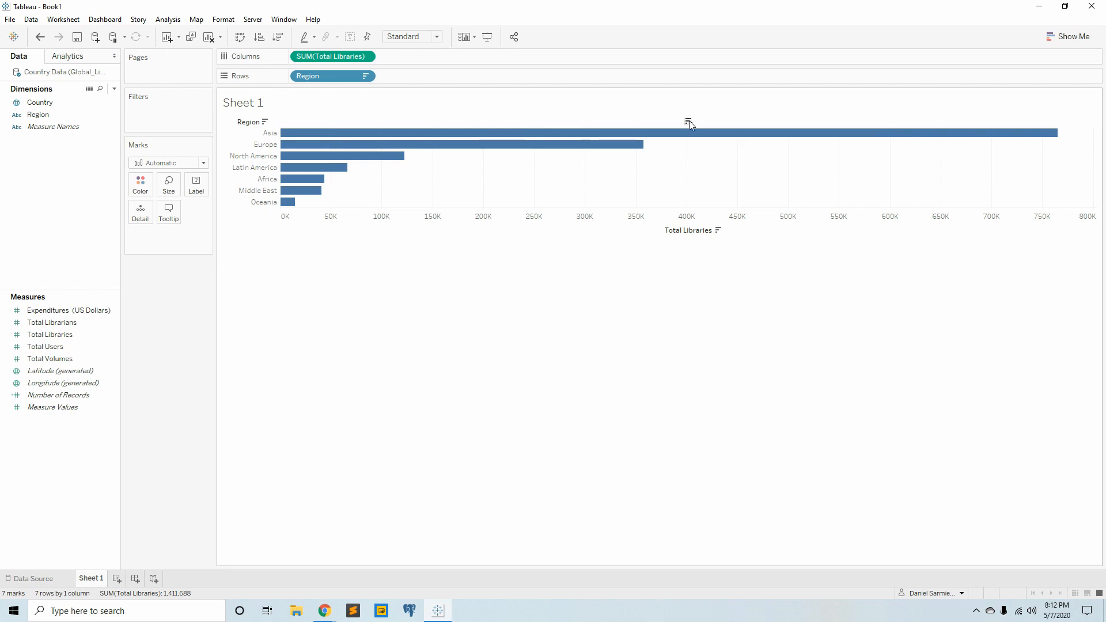
click(689, 122)
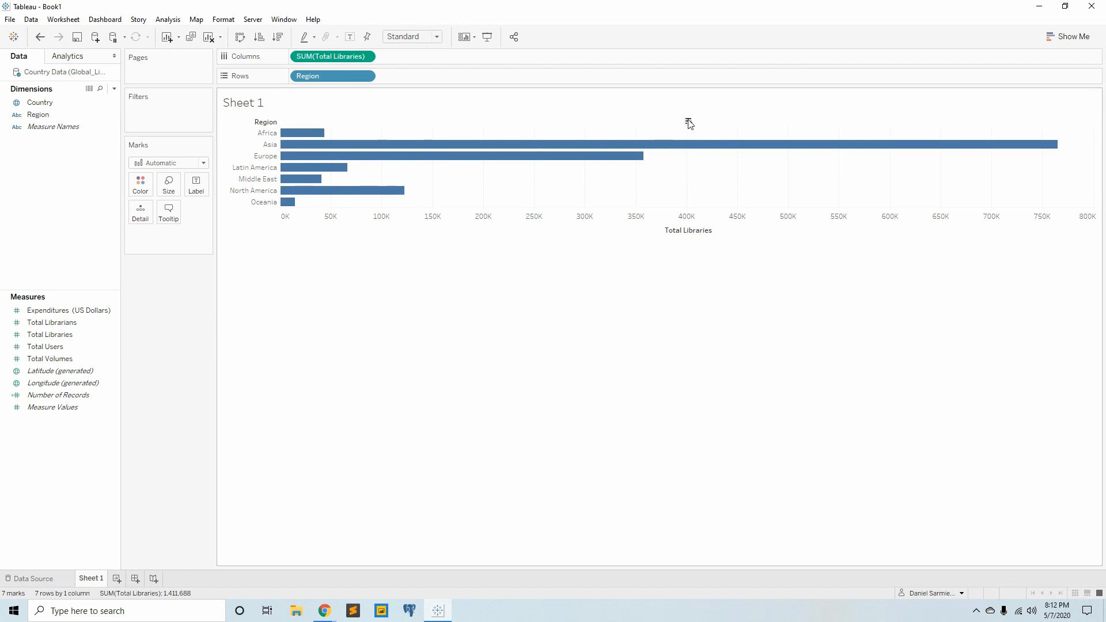
click(688, 122)
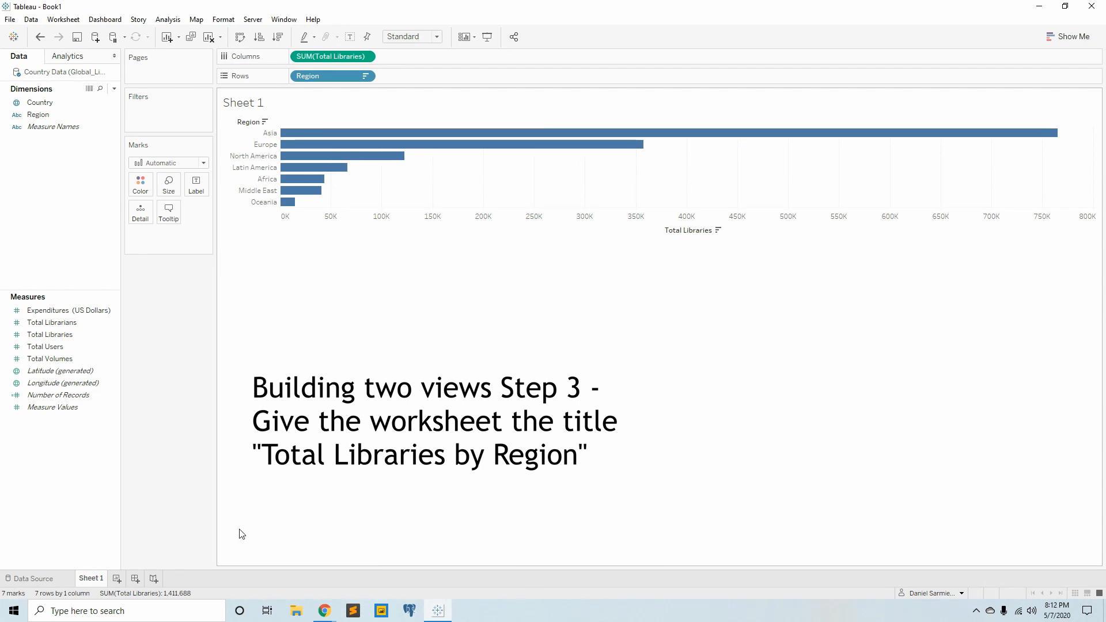
- Rename the bar chart worksheet as "Total Libraries by Region"
double_click(91, 578)
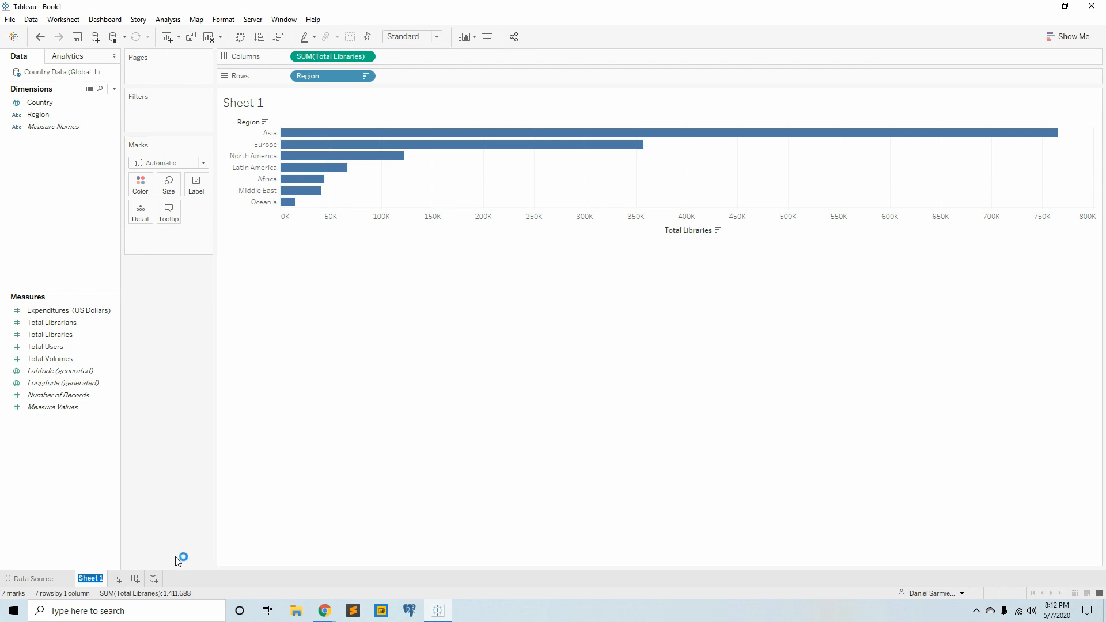
text(Total Librarie)
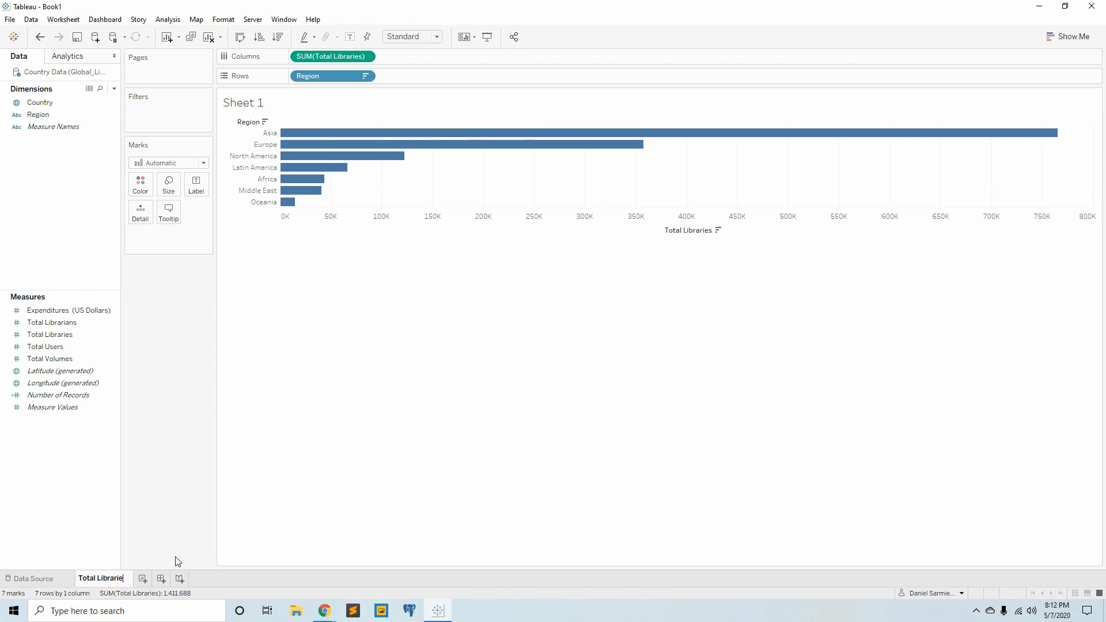
text(s by Region)
key(Return)
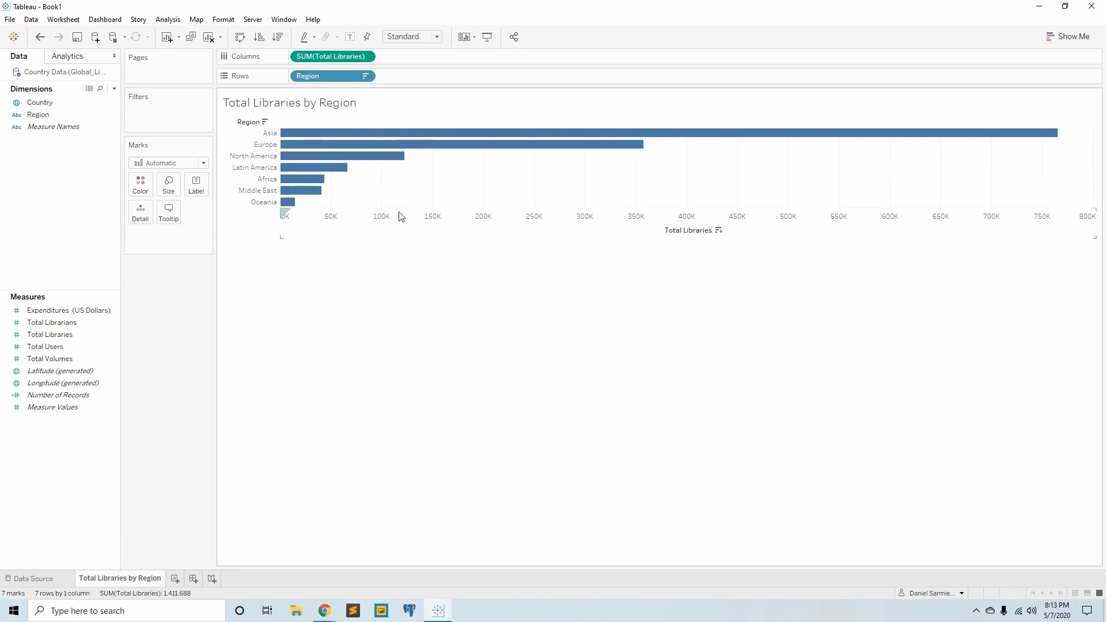
- Add a second line reading "here is extra information" in size 10 below the sheet name in the worksheet title
double_click(398, 105)
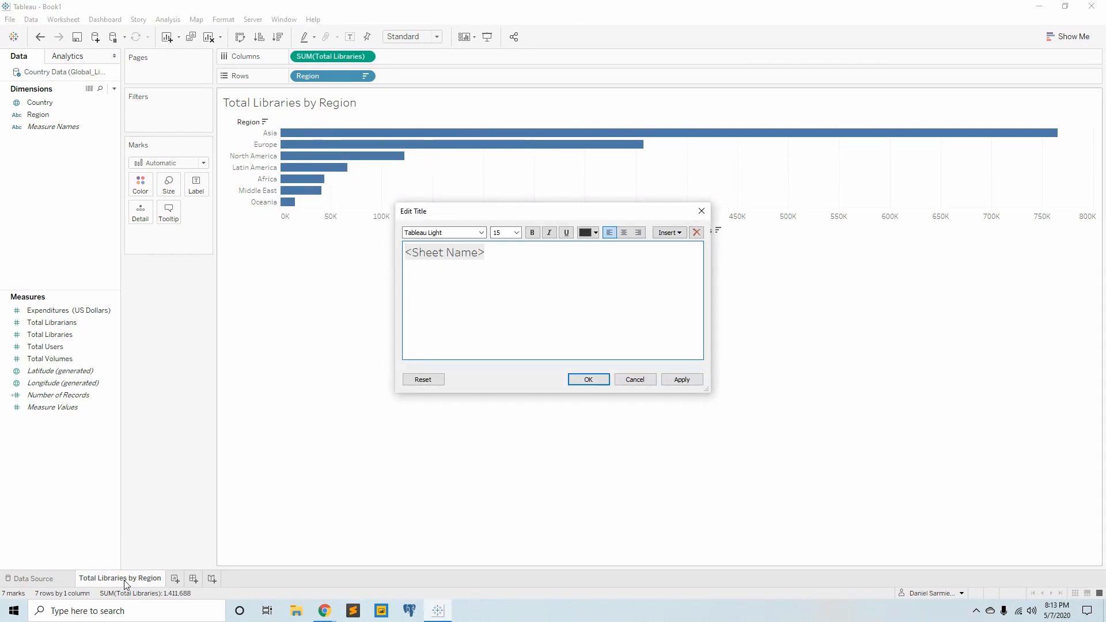
click(587, 300)
double_click(499, 233)
text(10)
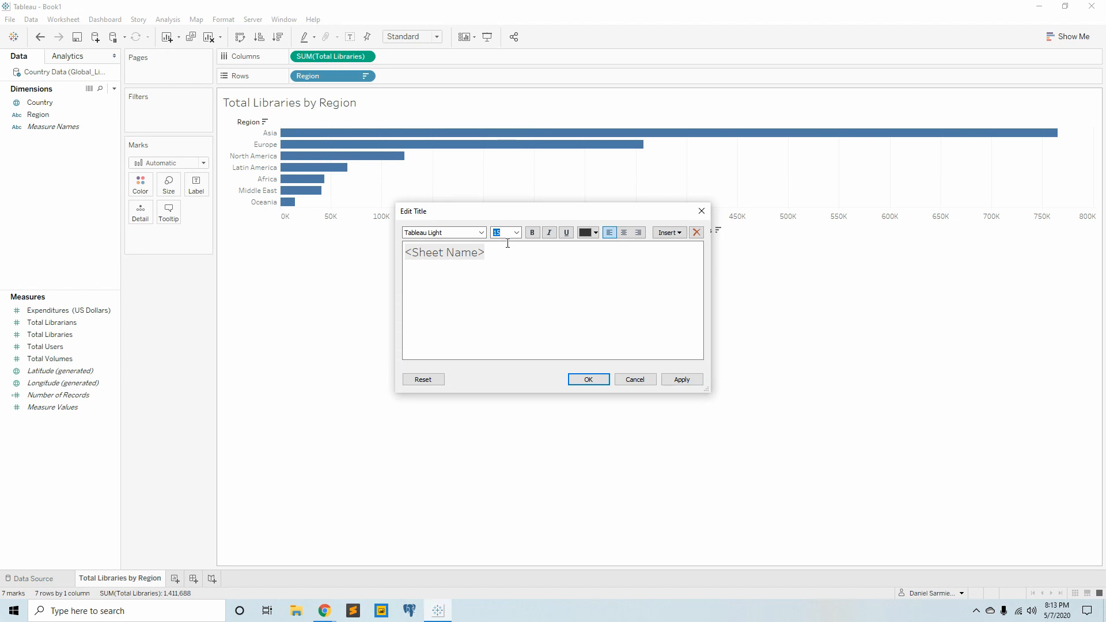
click(449, 287)
key(Return)
text(here is extra information)
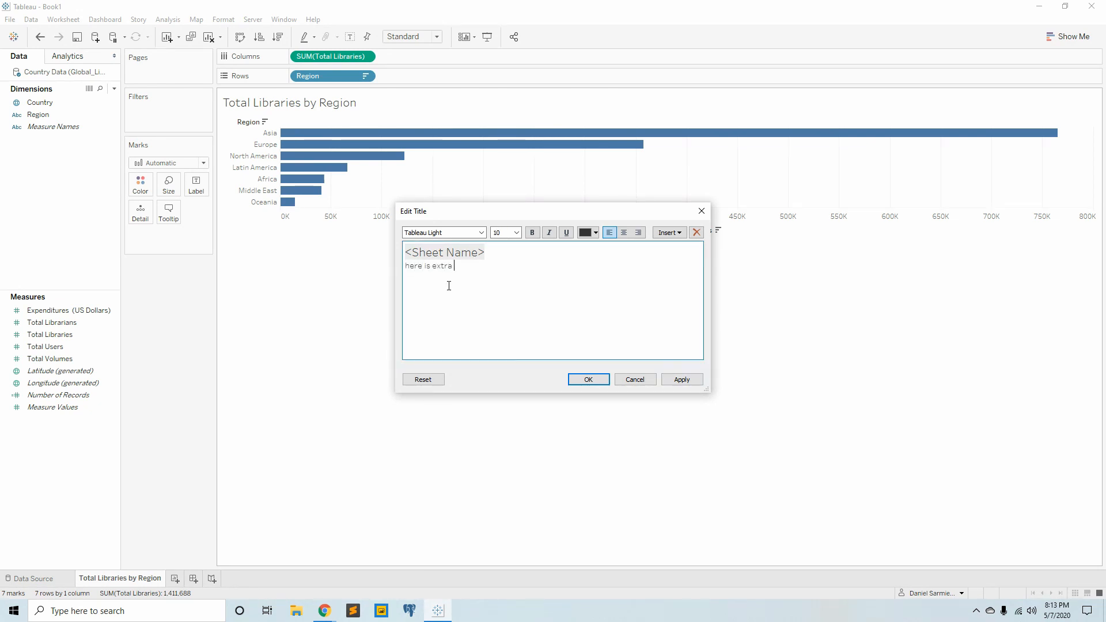
key(Return)
click(595, 382)
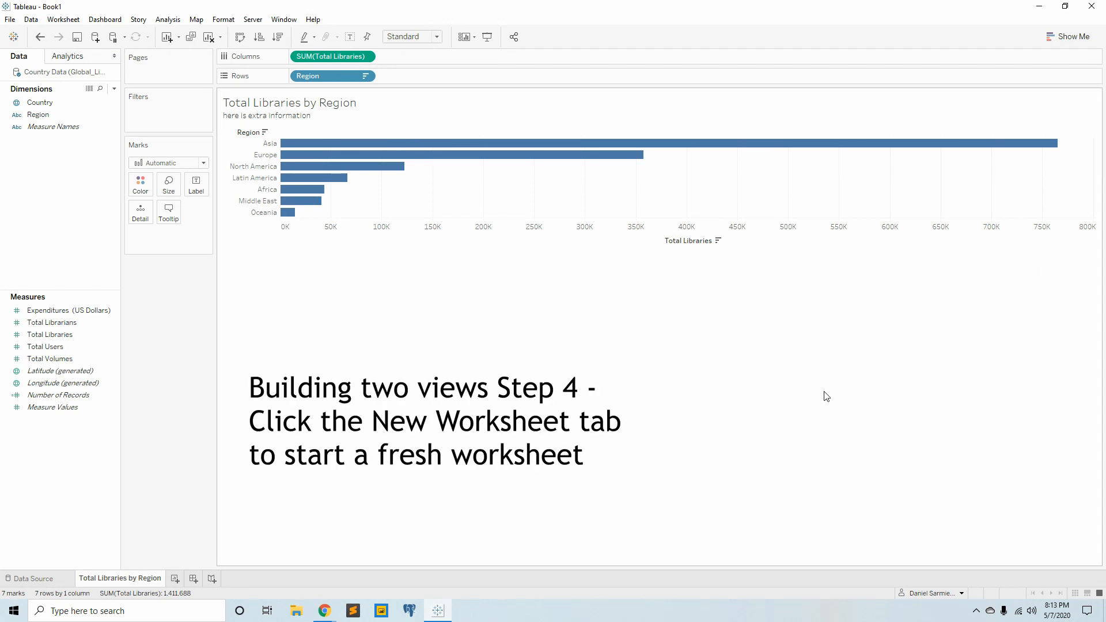
- Add a new blank worksheet to the workbook, compare it with the bar chart sheet, and return to it
click(175, 579)
click(121, 580)
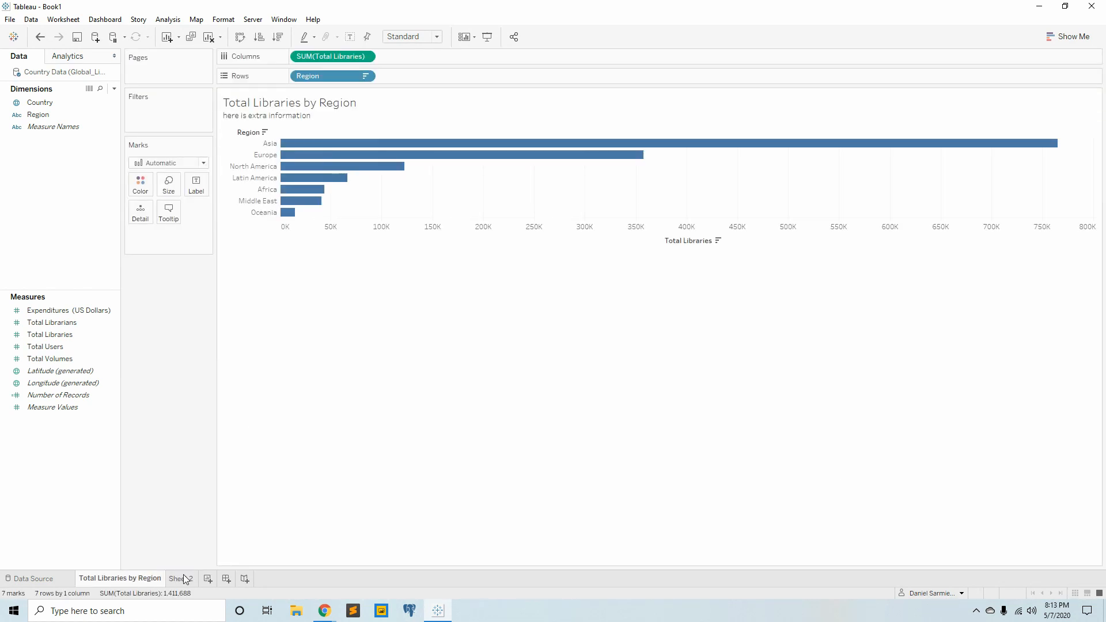
click(185, 581)
mouse_move(185, 583)
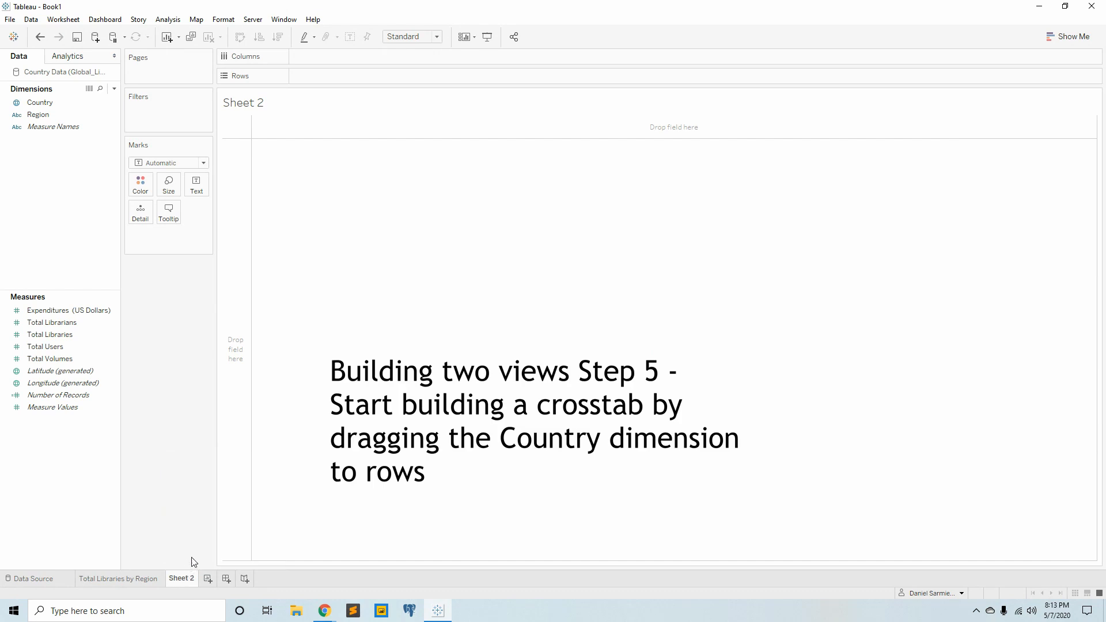
- Build a crosstab with Country on rows and Expenditures (US Dollars), Total Libraries, Total Users and Total Volumes as value columns
click(50, 104)
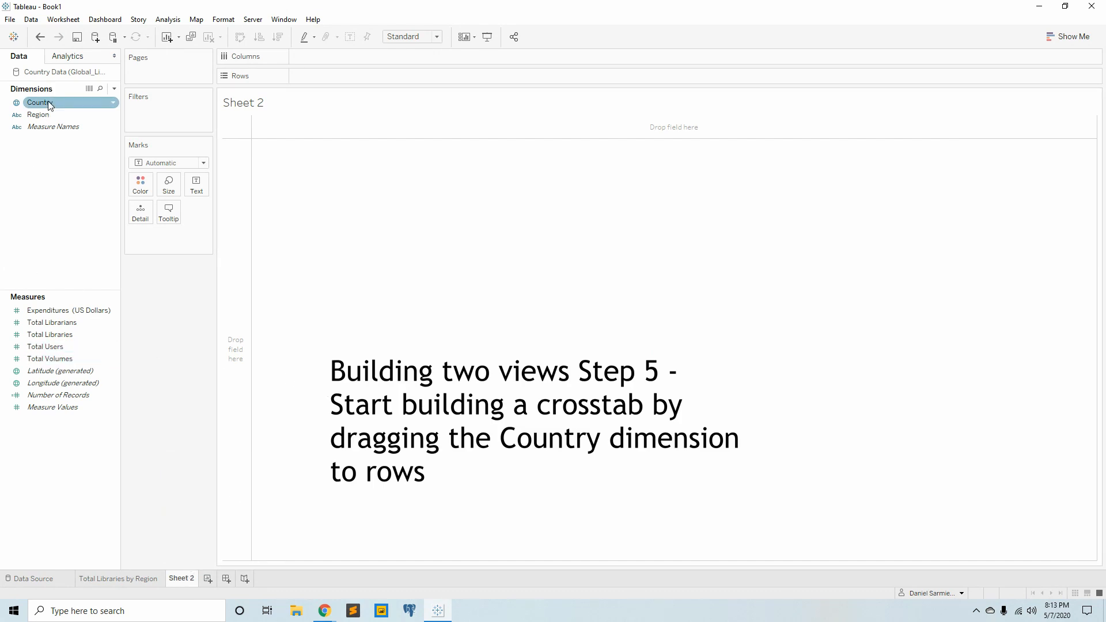
drag(50, 103, 334, 74)
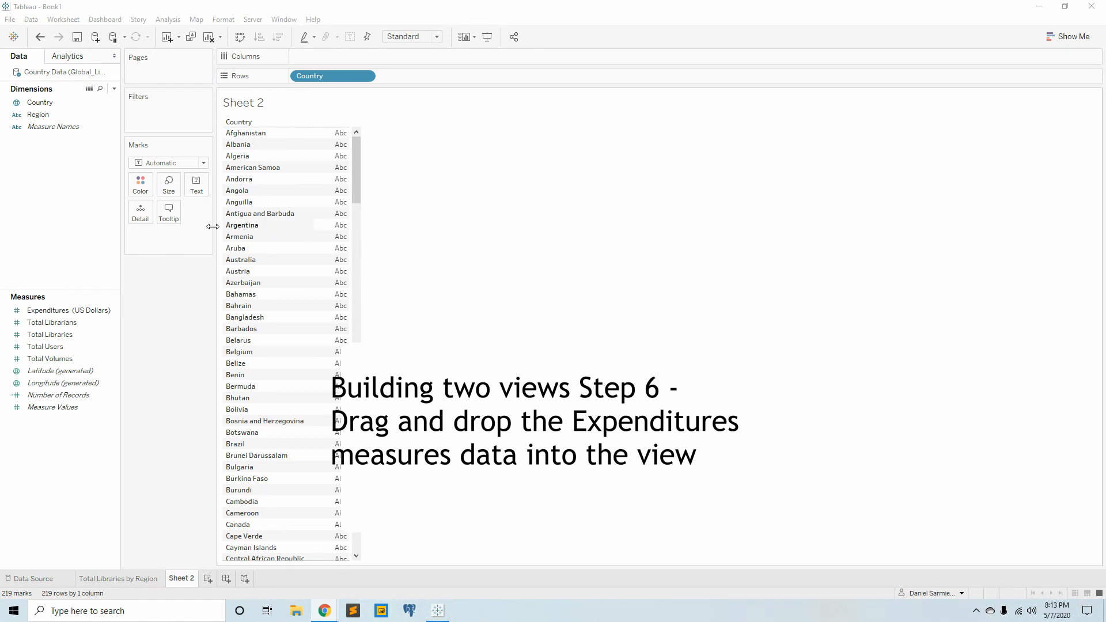
drag(57, 310, 331, 246)
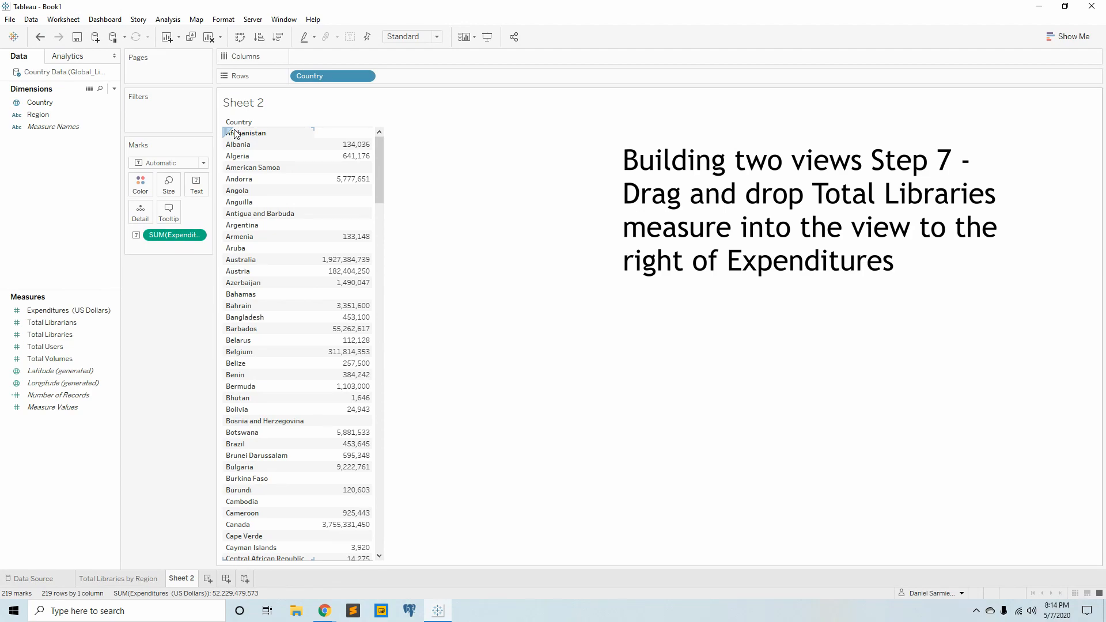
drag(50, 334, 359, 298)
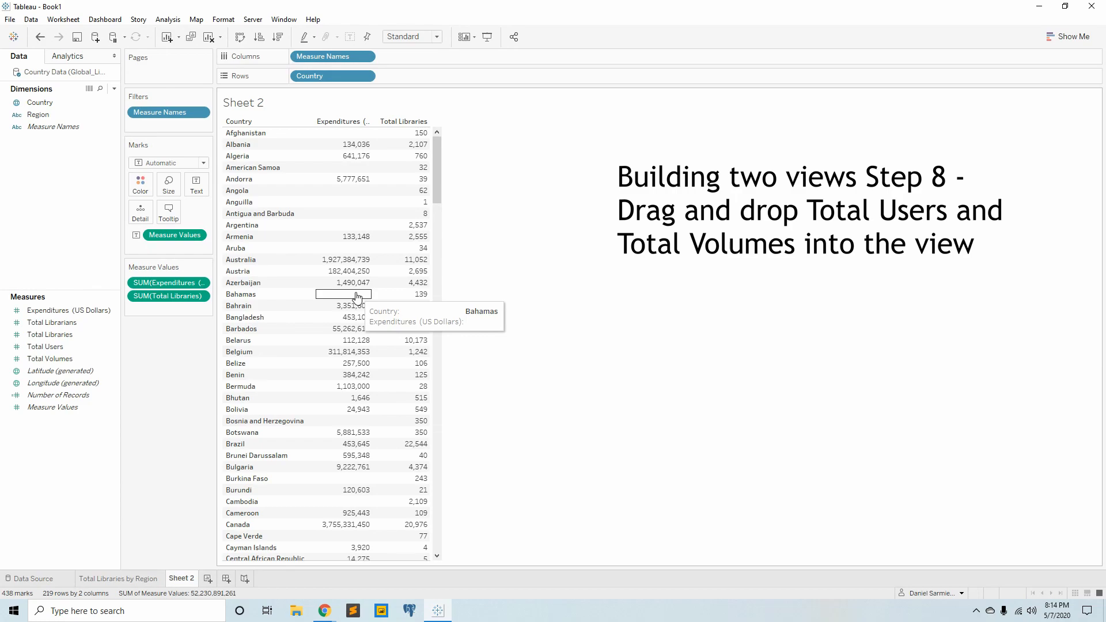
drag(69, 347, 383, 320)
drag(46, 359, 487, 333)
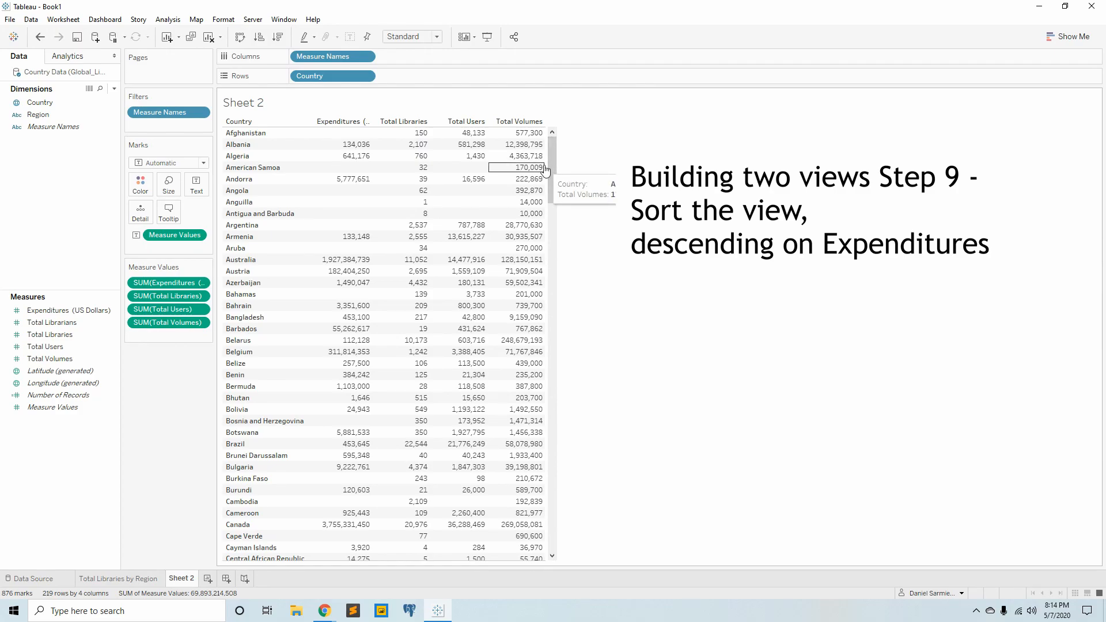
- Try sorting the country crosstab by each measure, finishing with Expenditures in descending order
click(366, 121)
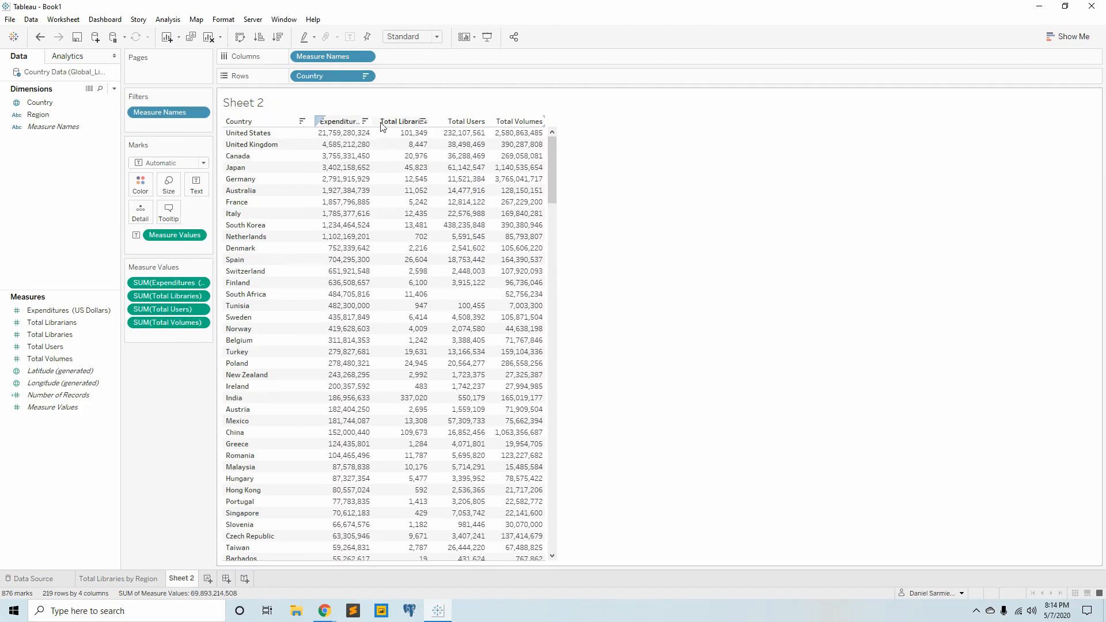
click(423, 122)
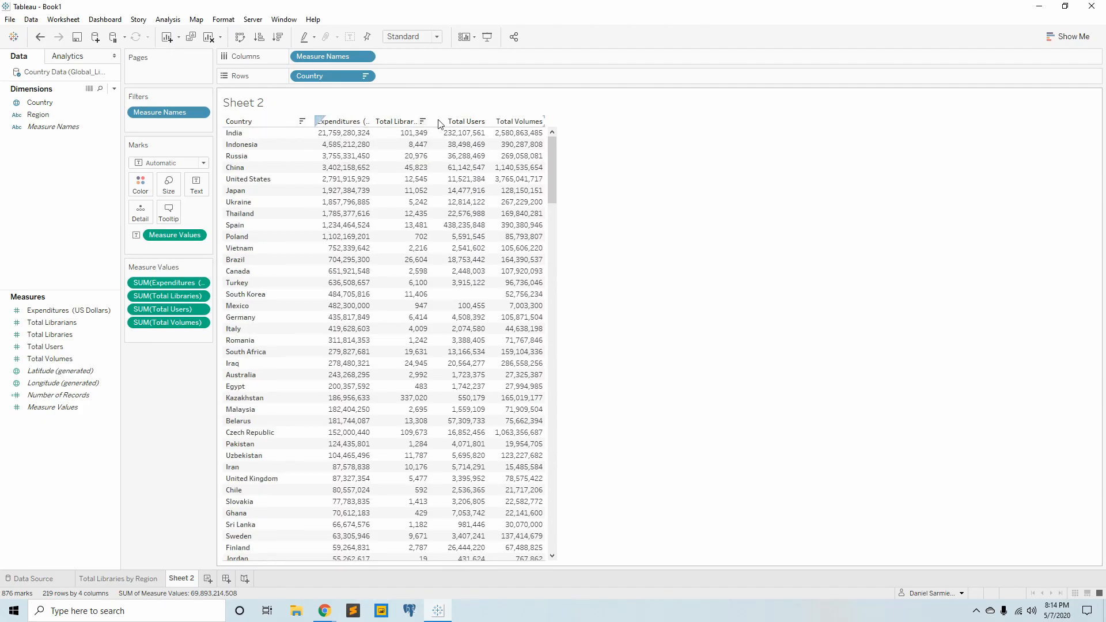
click(481, 122)
click(539, 122)
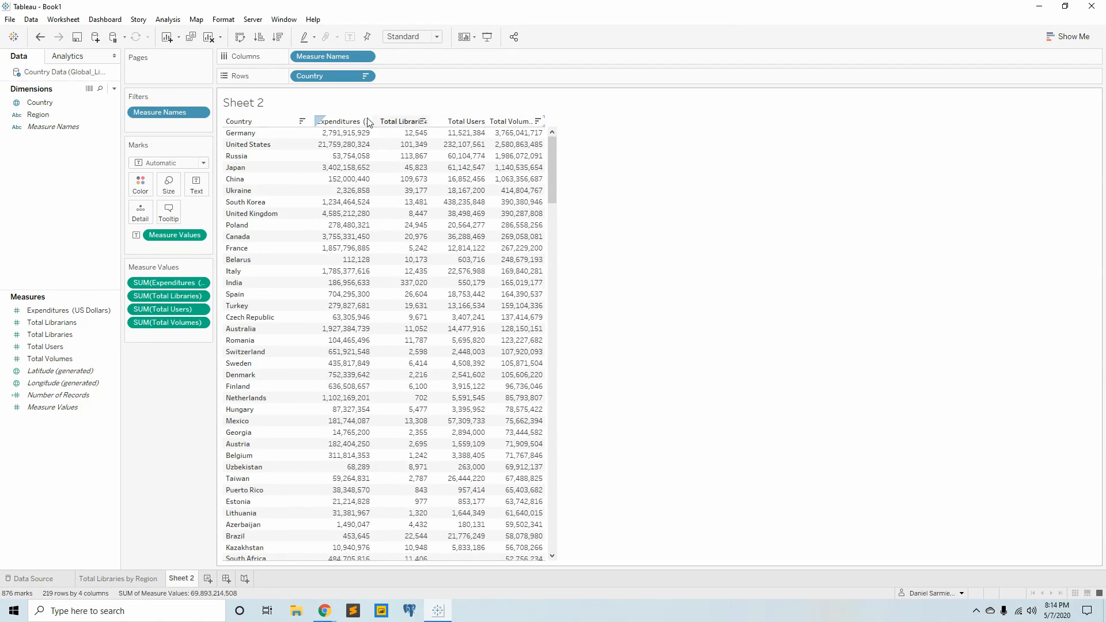
click(365, 123)
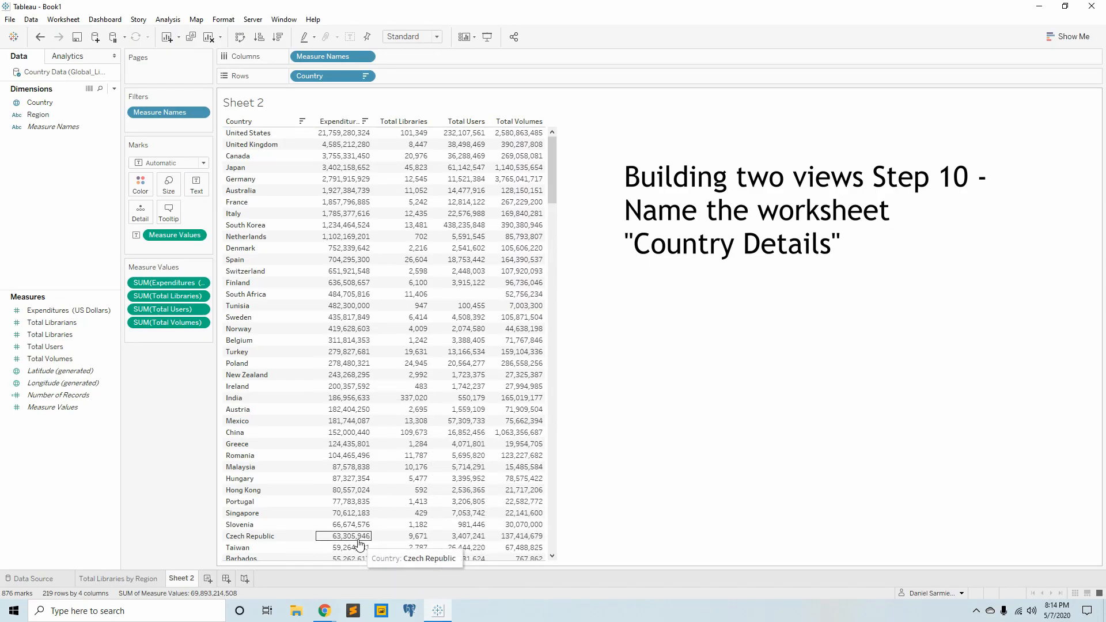
- Rename the crosstab worksheet as Country Details
double_click(180, 578)
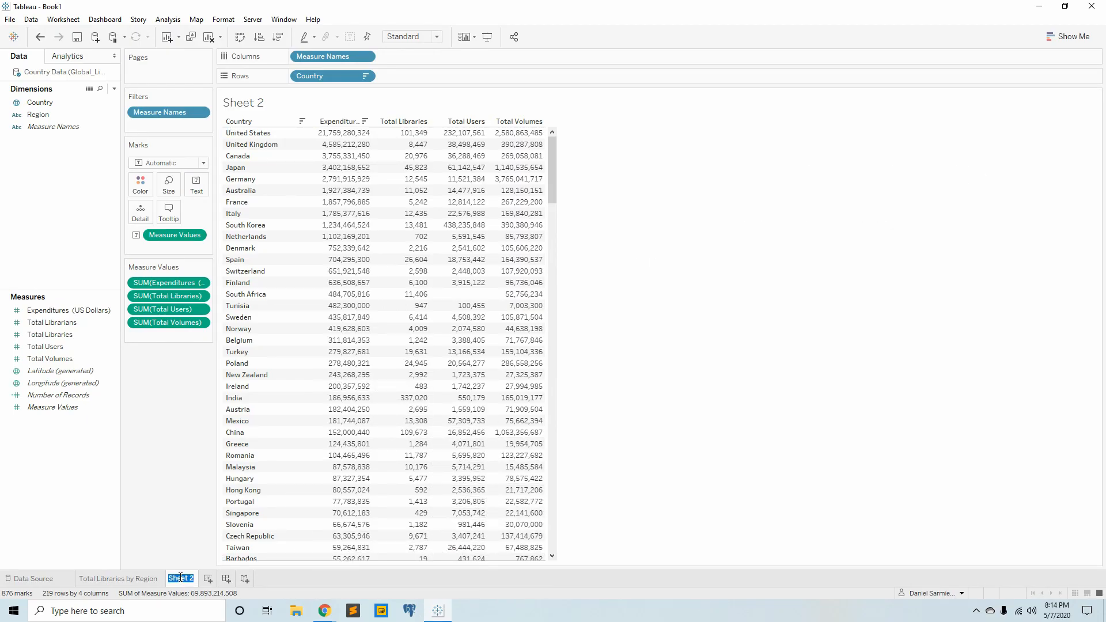
text(Country Details)
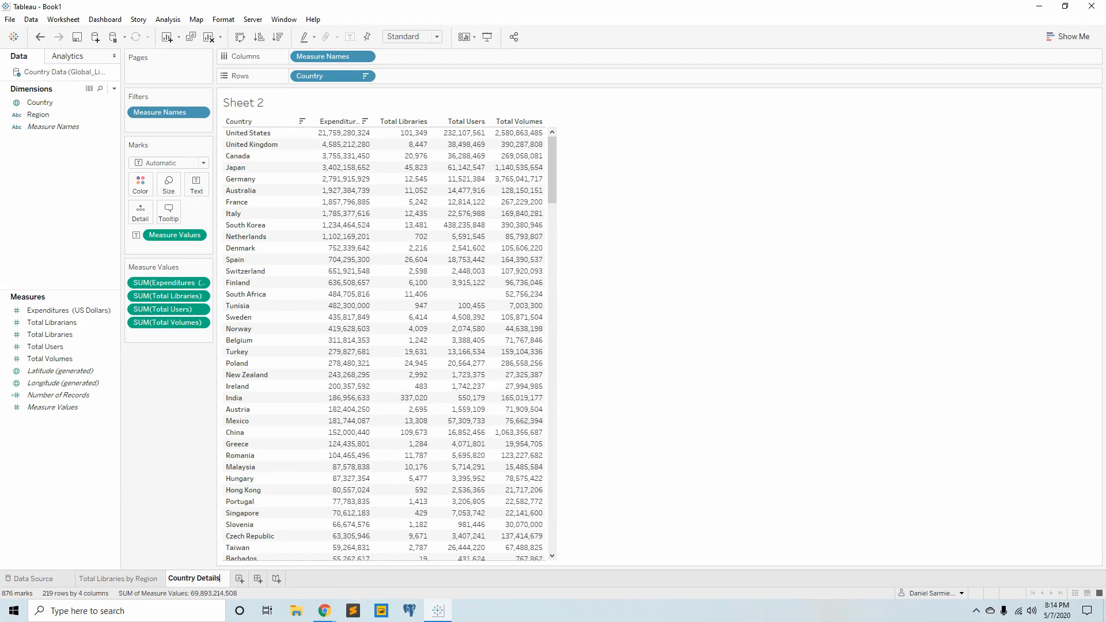
key(Return)
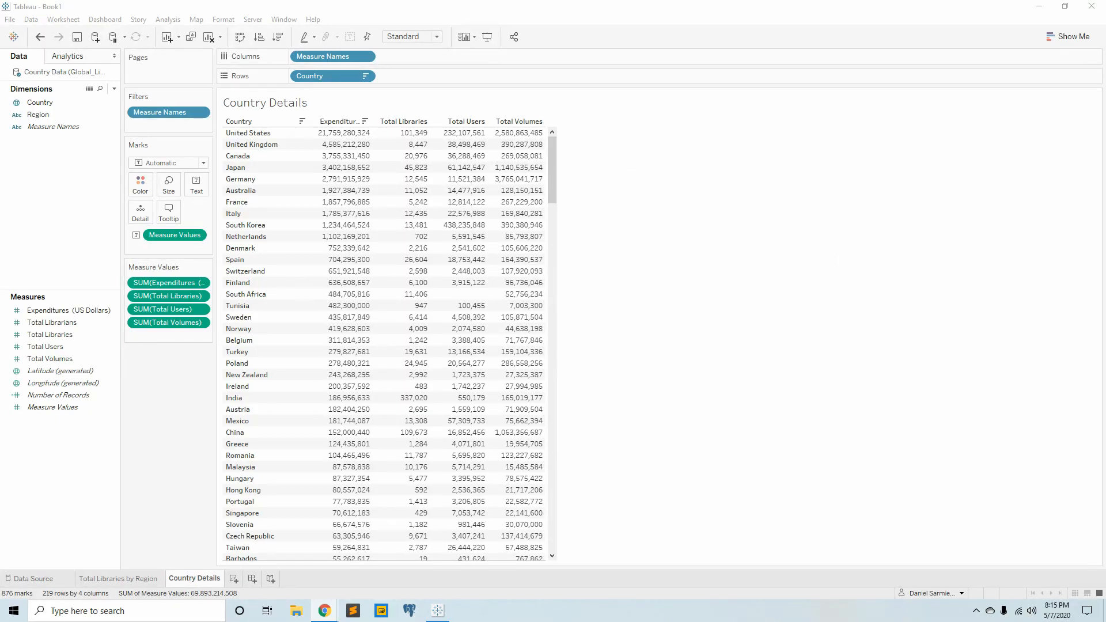
- Review the existing sheets and create a dashboard with Total Libraries by Region above Country Details
mouse_move(442, 398)
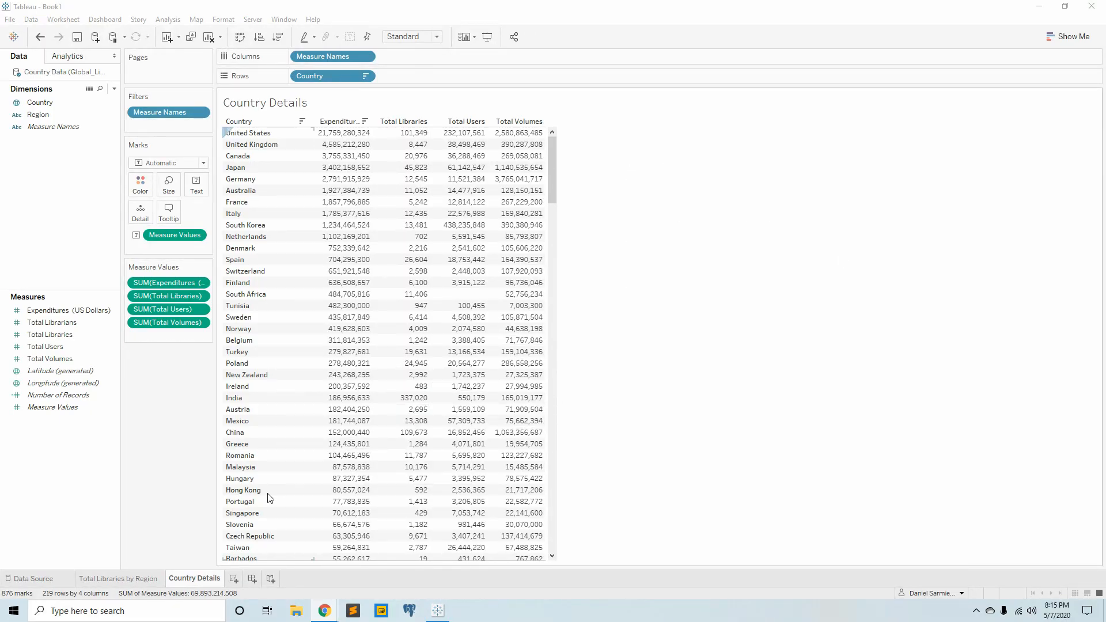
click(40, 580)
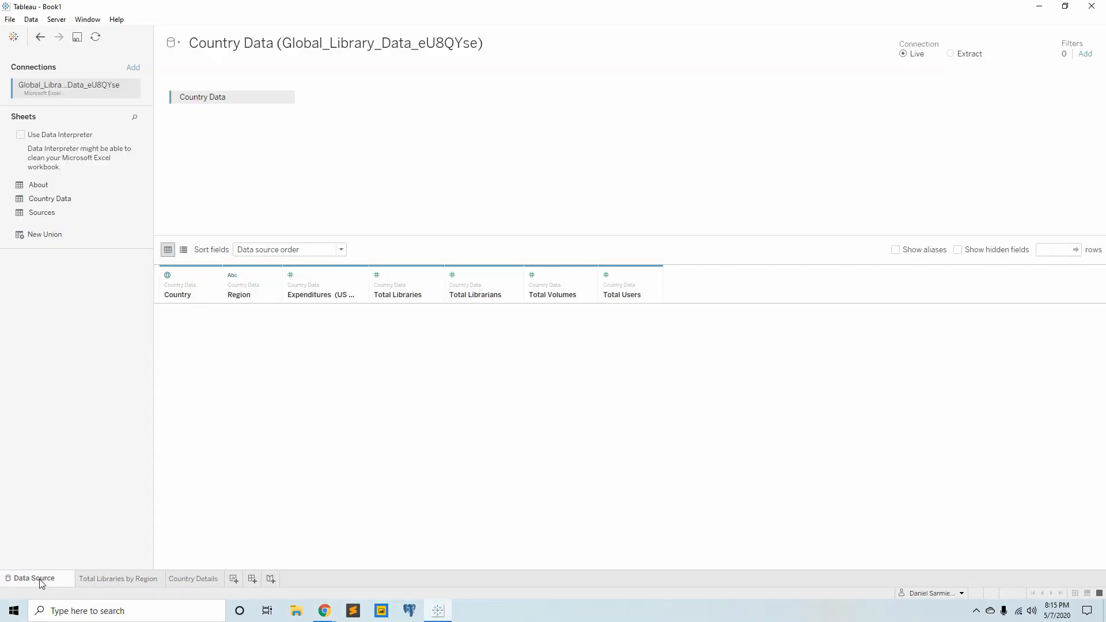
click(103, 582)
click(183, 581)
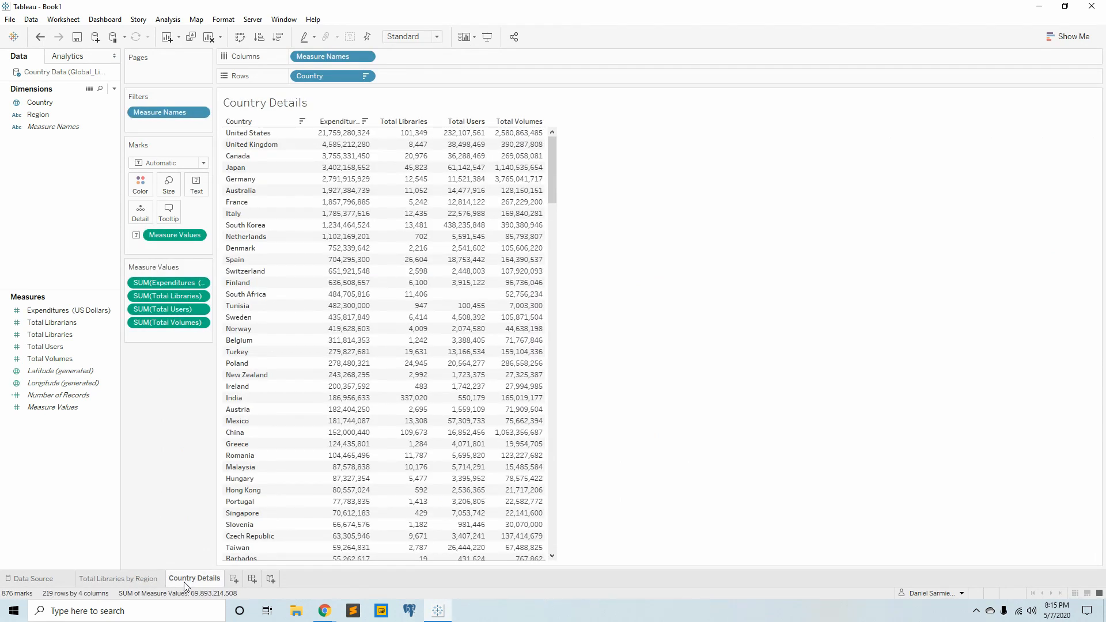
click(252, 579)
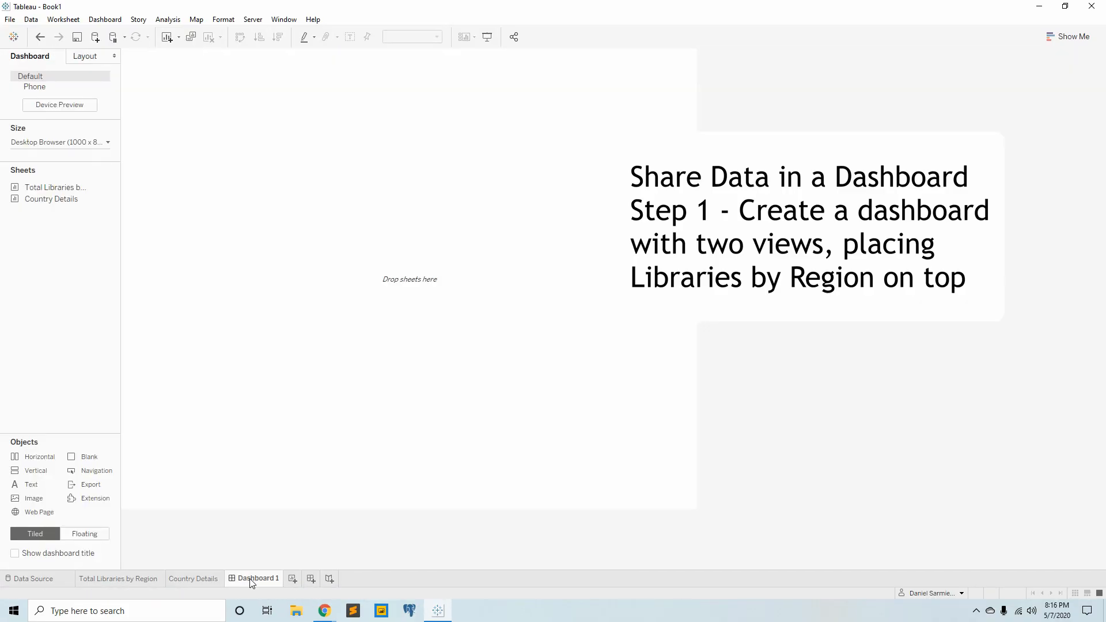
mouse_move(42, 196)
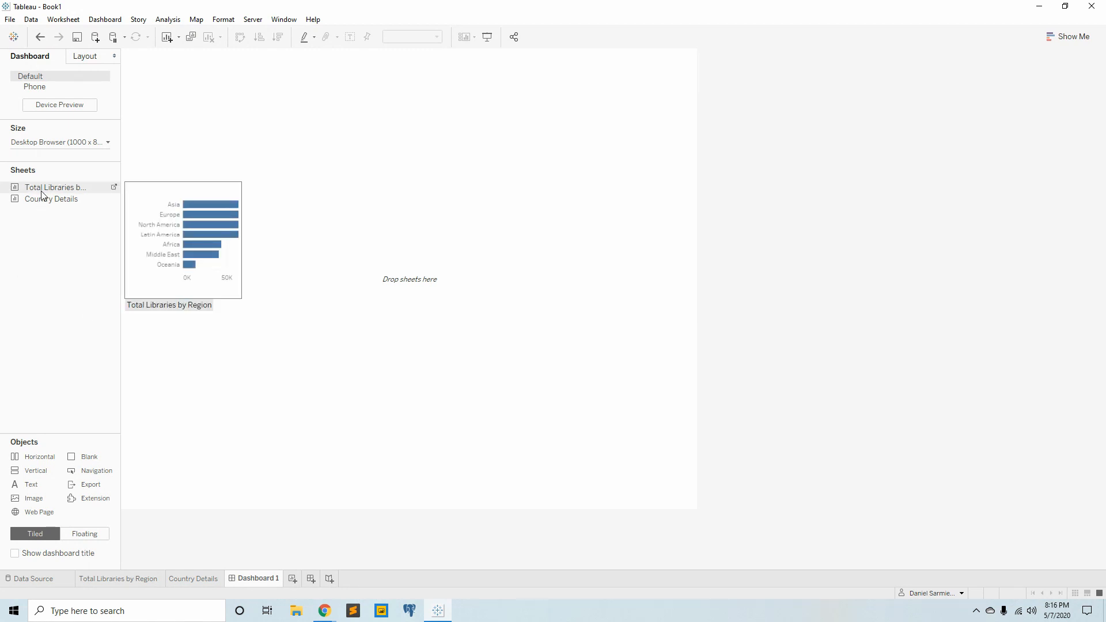
drag(43, 189, 324, 126)
drag(59, 198, 451, 323)
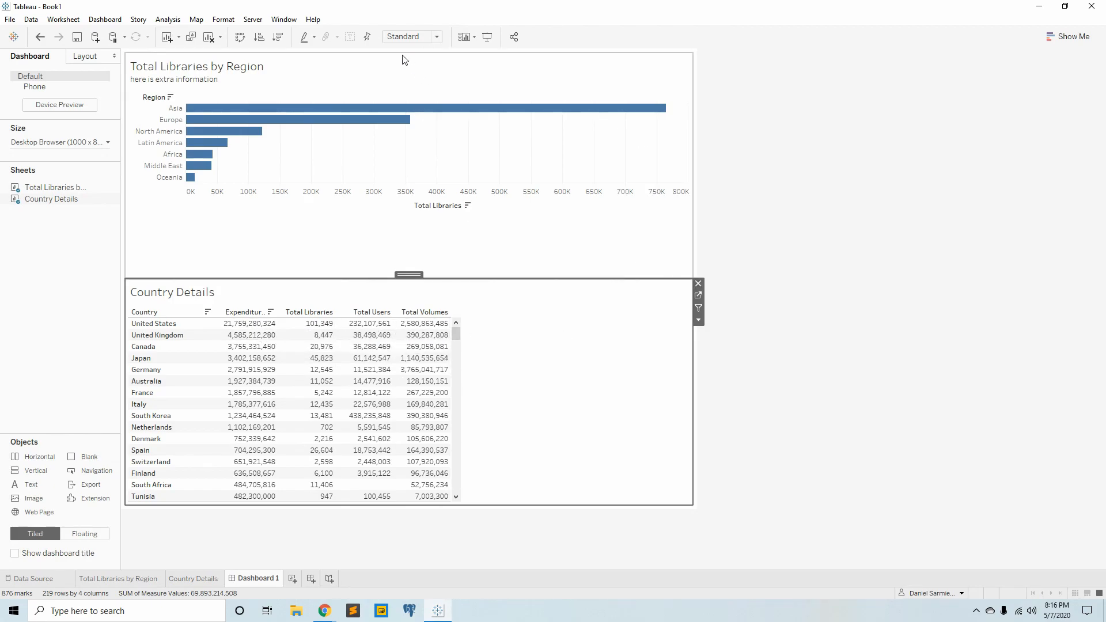
- Set the Country Details view to Fit Width after trying Fit Height, and enlarge it upward to just below the bar chart's axis
click(553, 164)
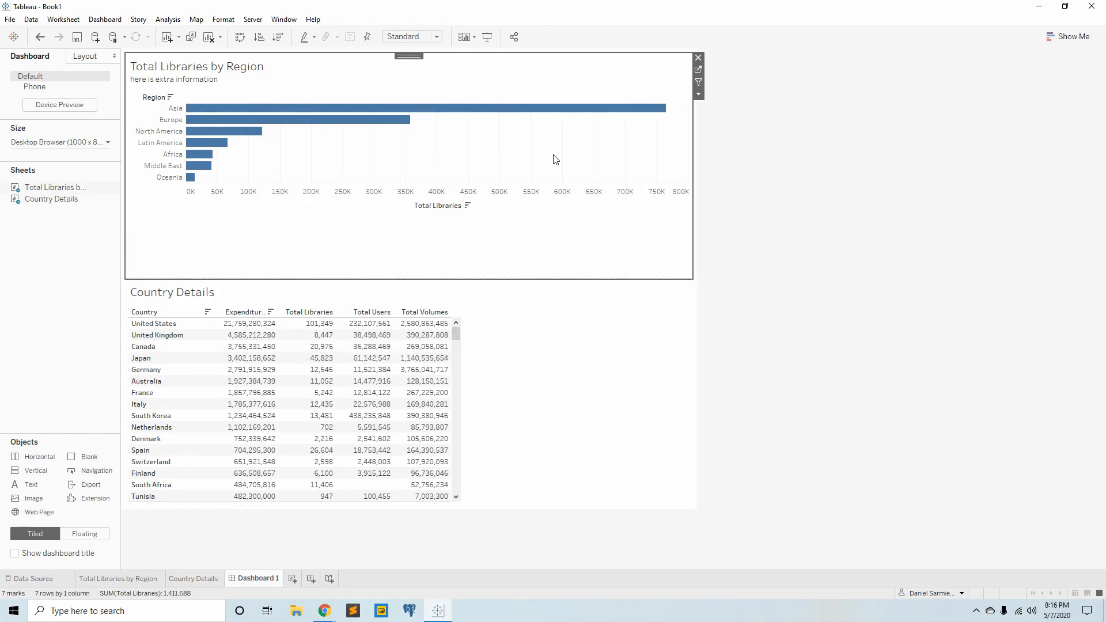
click(558, 323)
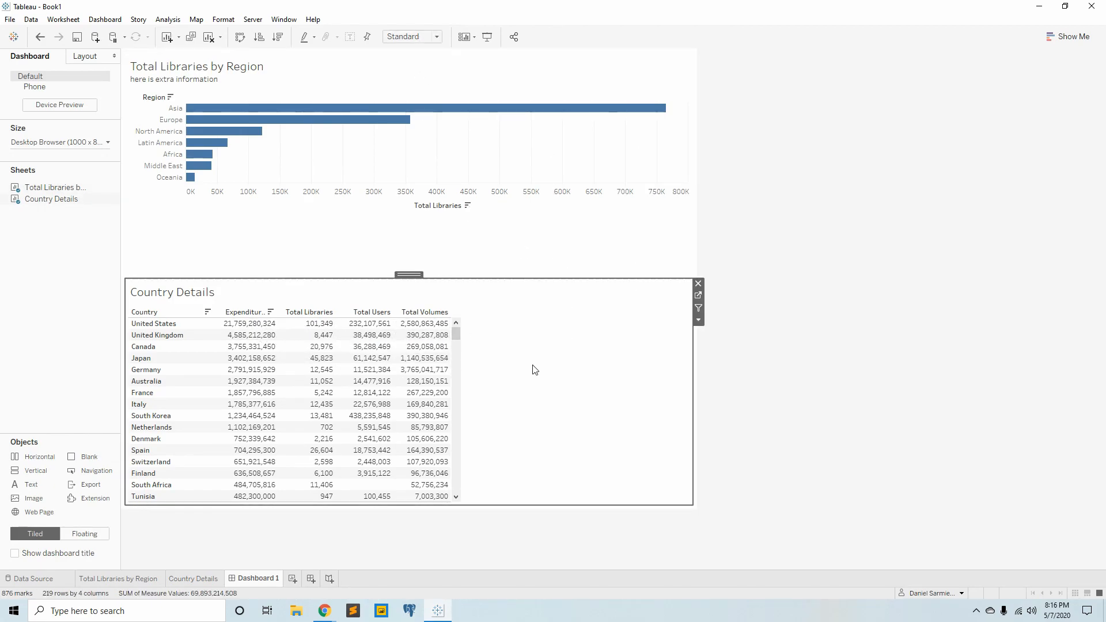
click(436, 38)
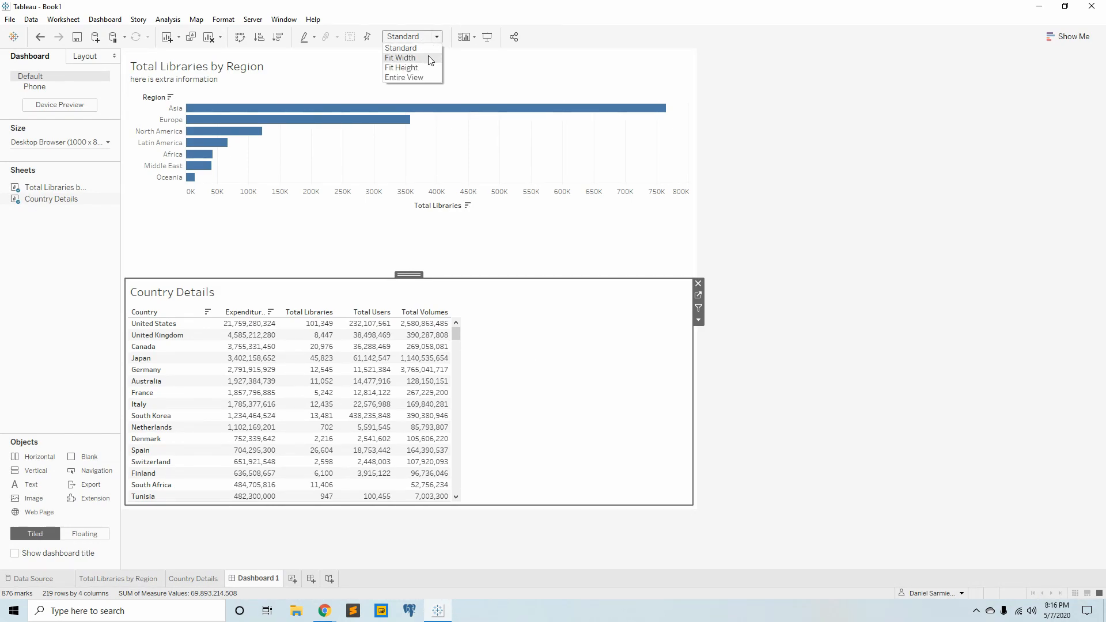
click(428, 59)
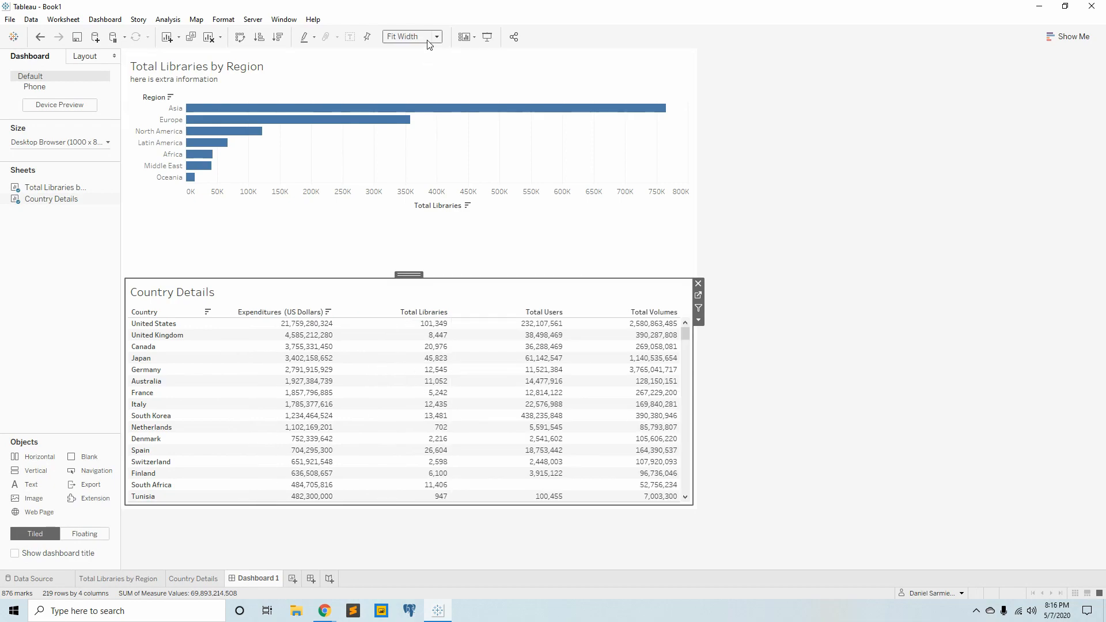
click(436, 37)
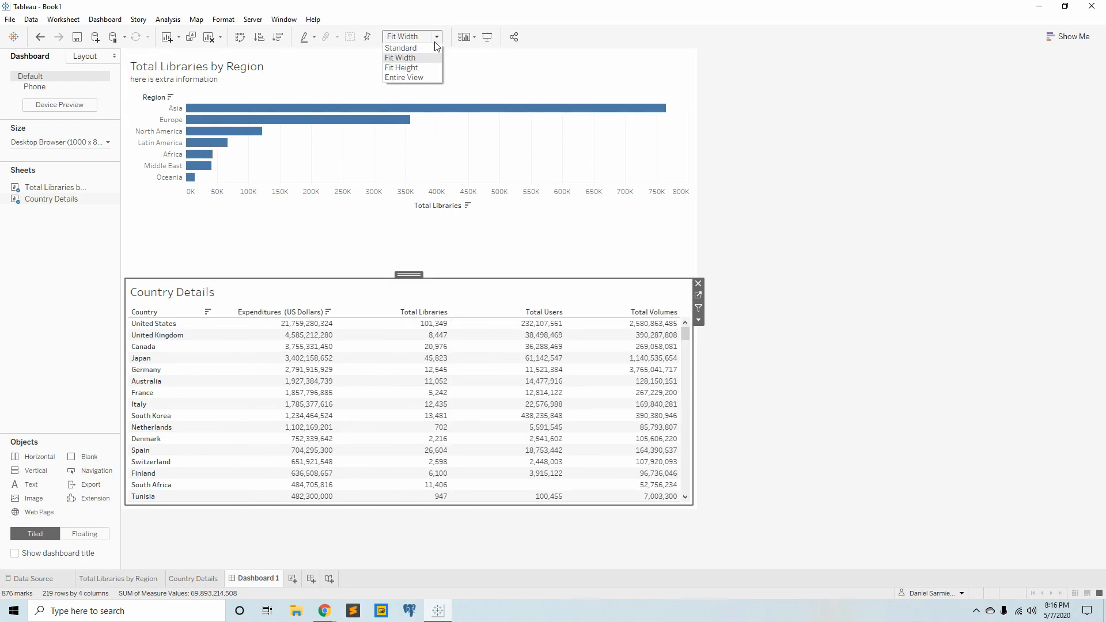
click(419, 67)
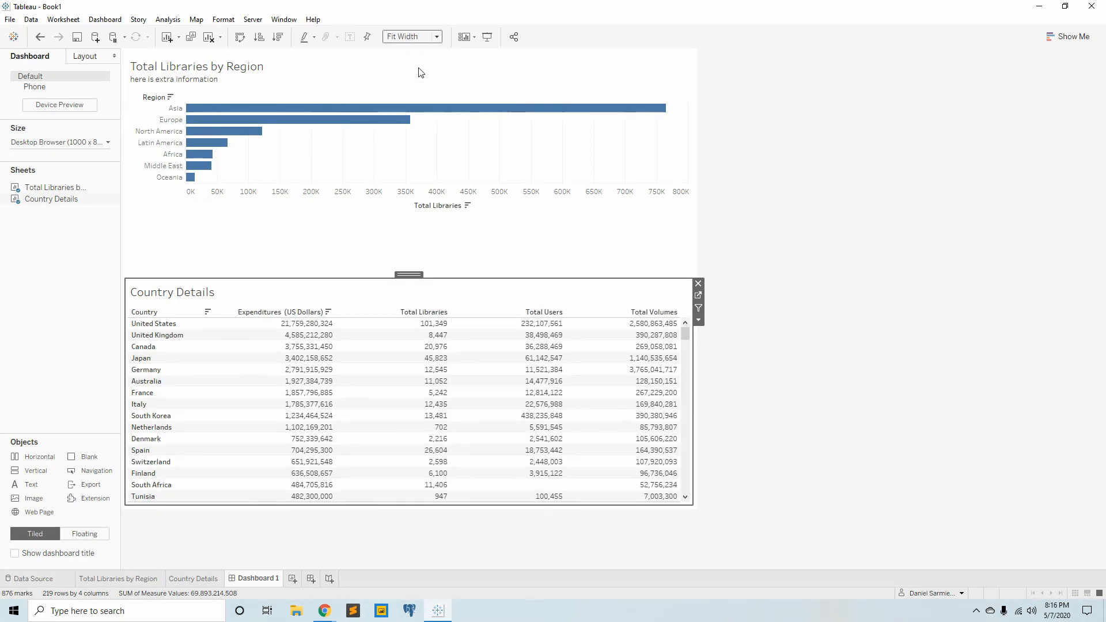
click(437, 38)
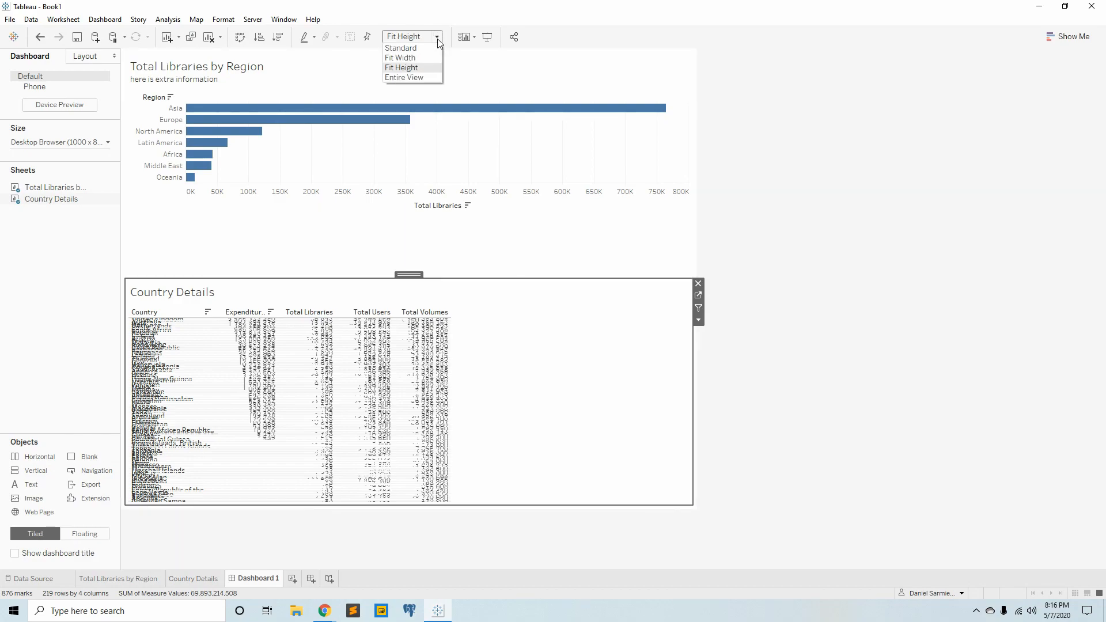
click(429, 58)
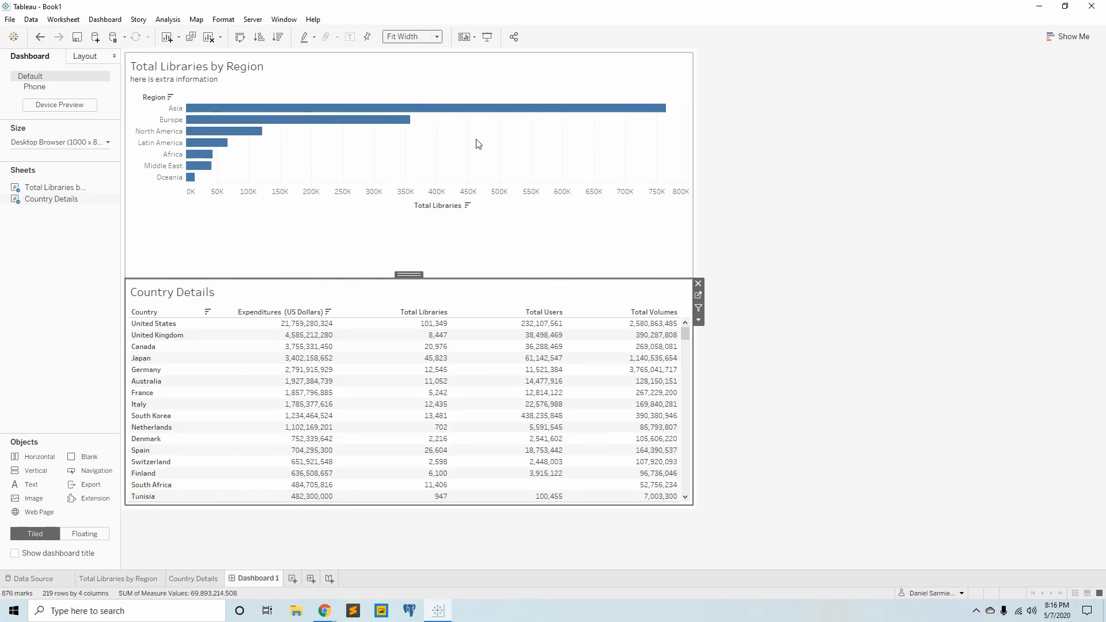
drag(479, 279, 494, 216)
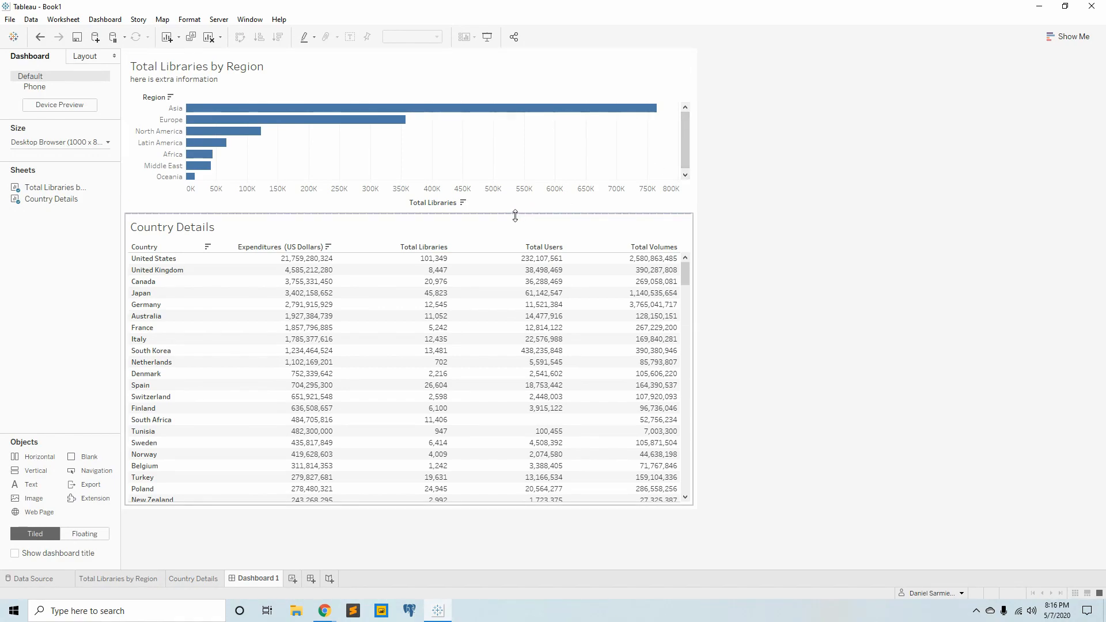
drag(515, 216, 516, 220)
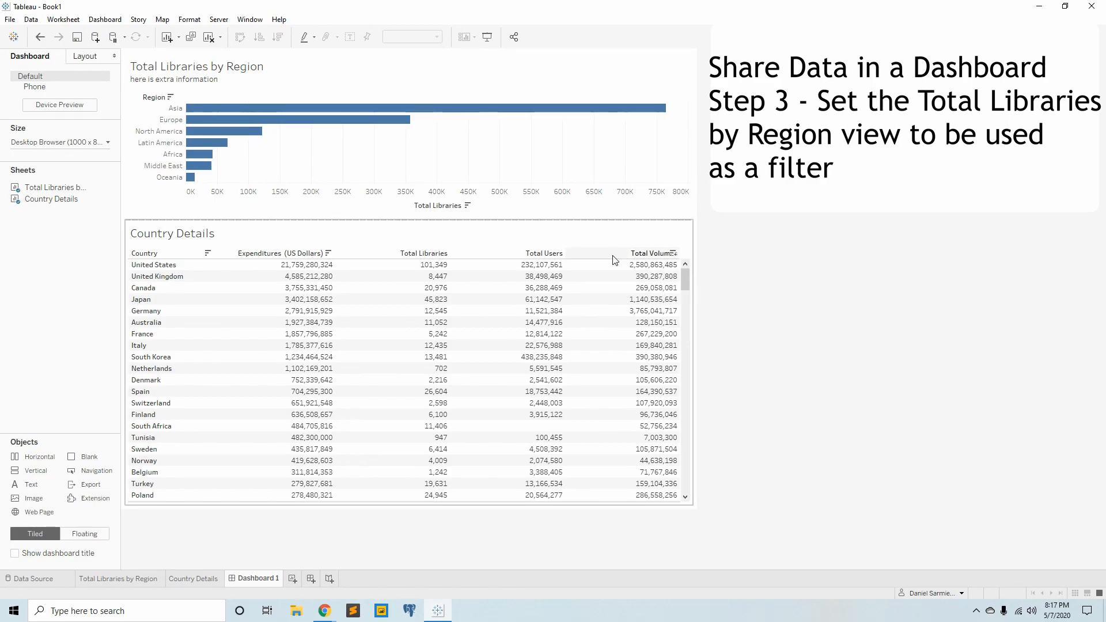
- Use the Total Libraries by Region view as a filter, test it with Asia and Oceania, and clear the selection
click(582, 161)
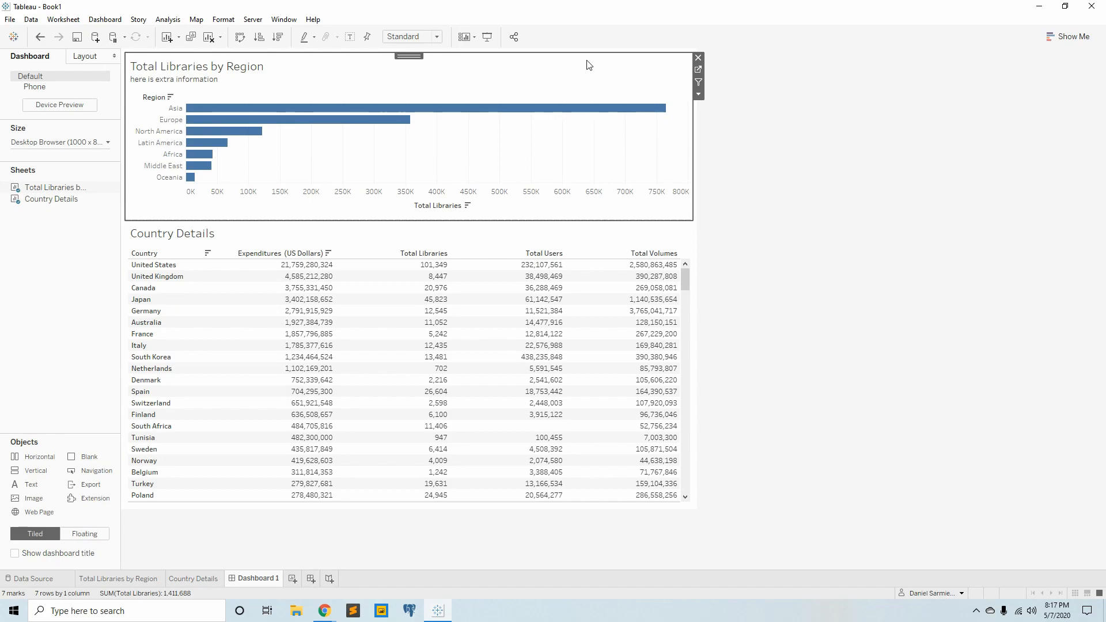
click(700, 81)
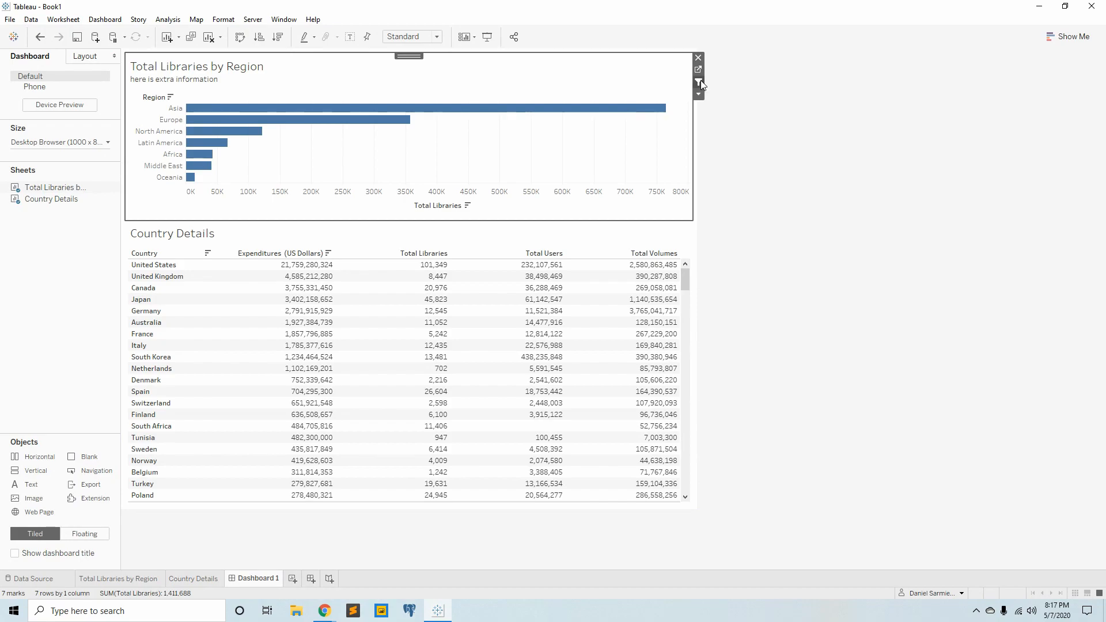
mouse_move(446, 113)
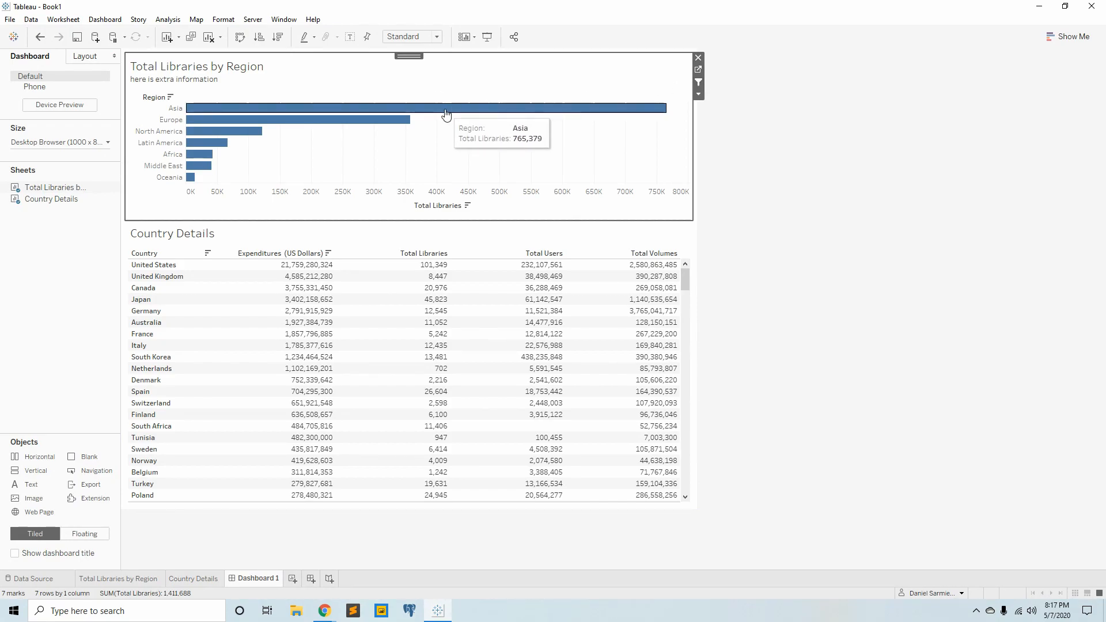
click(445, 113)
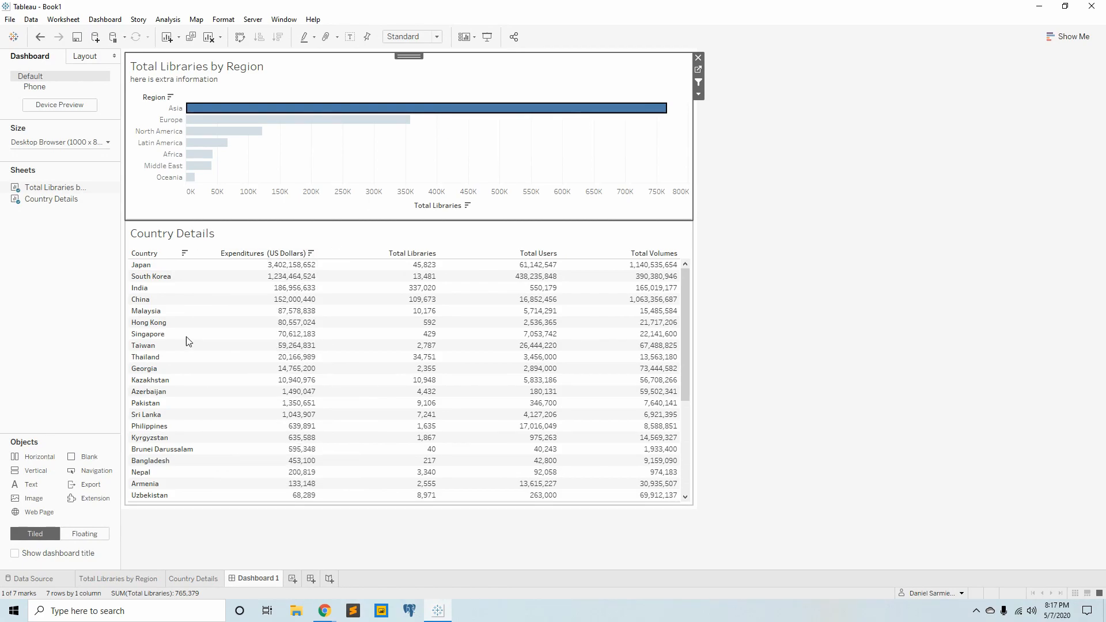
mouse_move(196, 179)
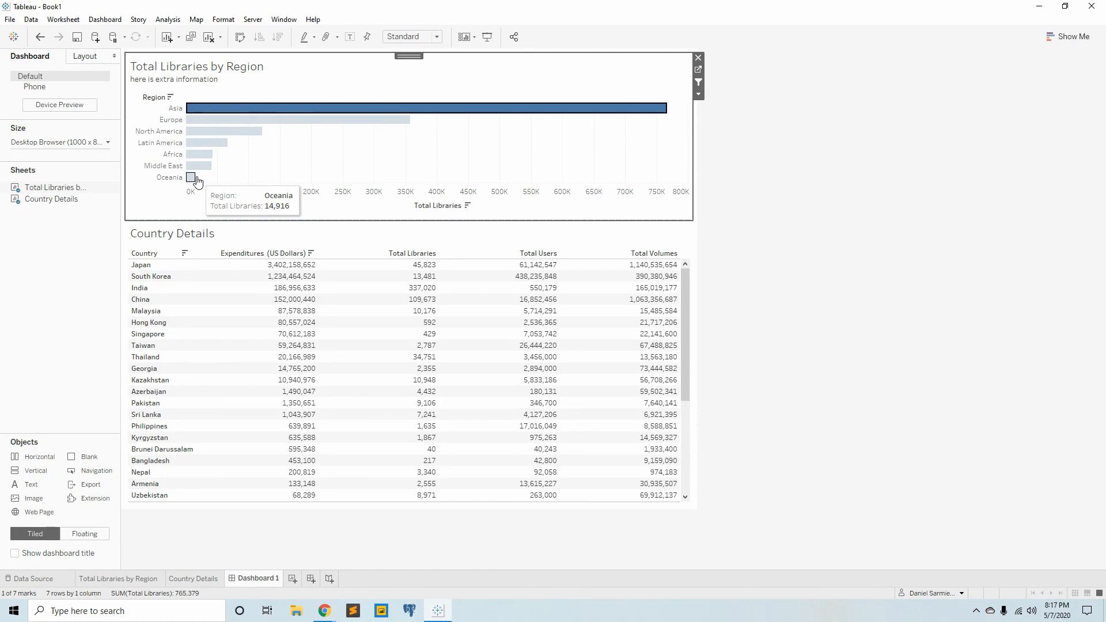
click(194, 179)
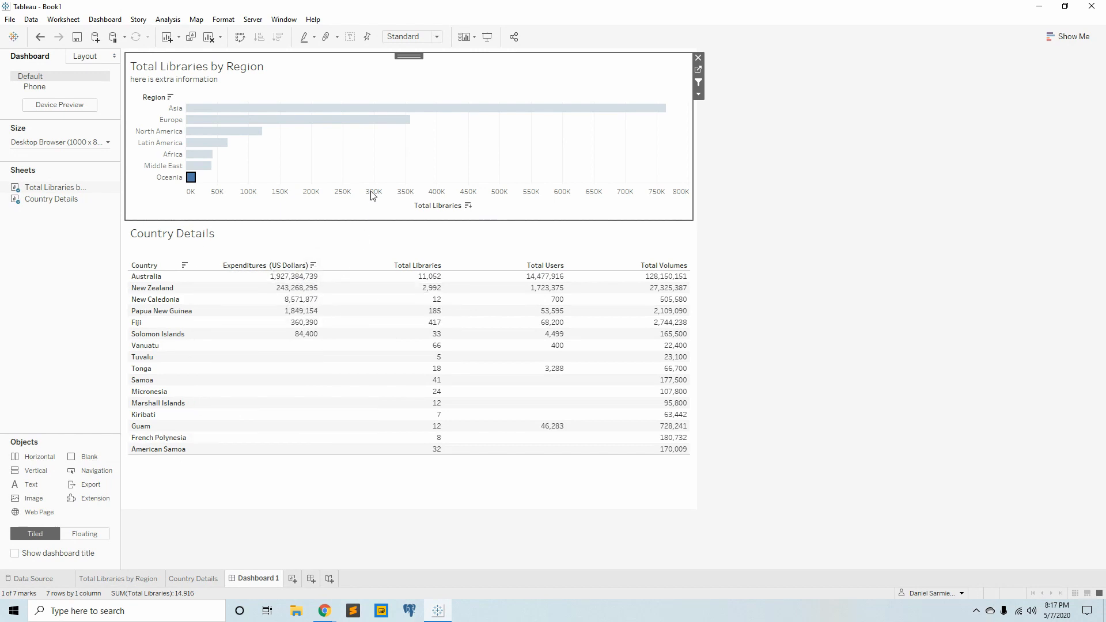
click(328, 159)
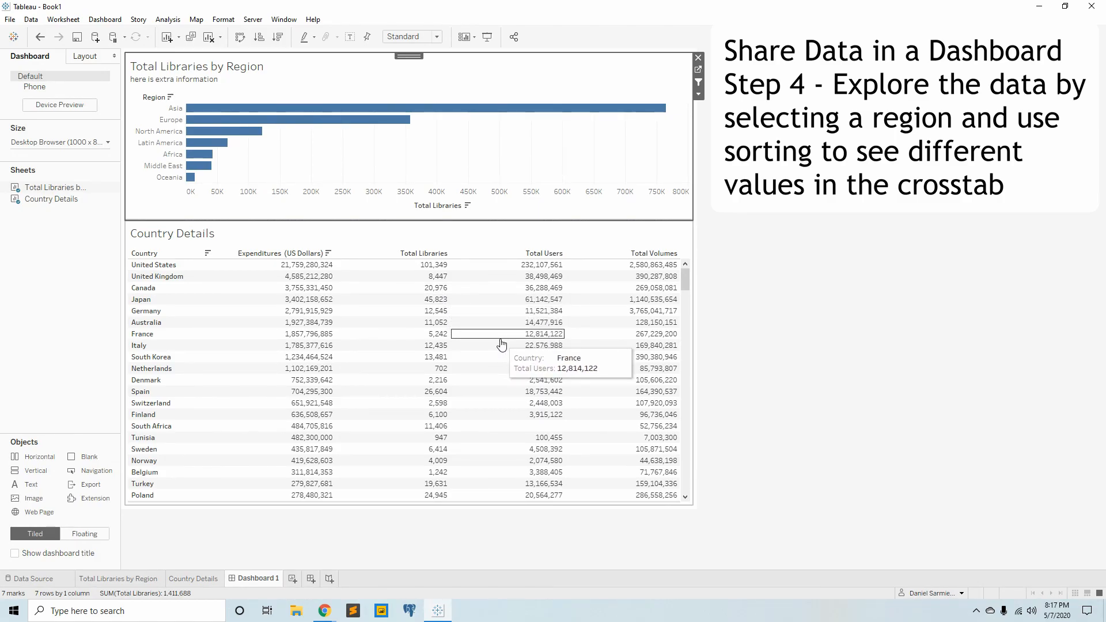
- Filter the dashboard to Latin America and sort the country crosstab by each measure, finishing with Total Volumes in descending order
click(222, 143)
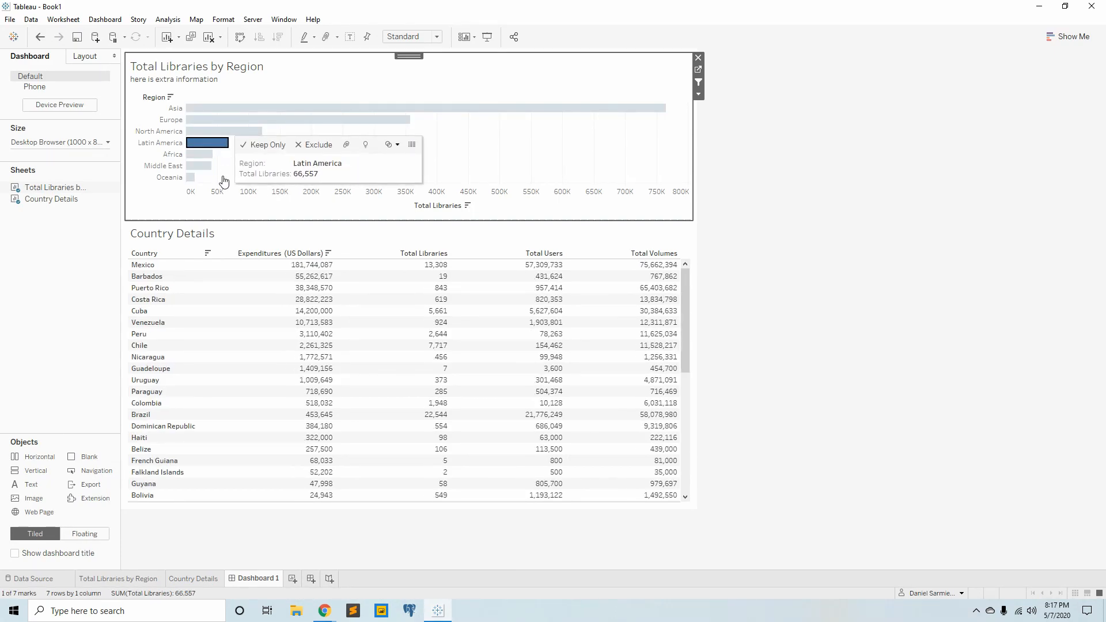
click(328, 254)
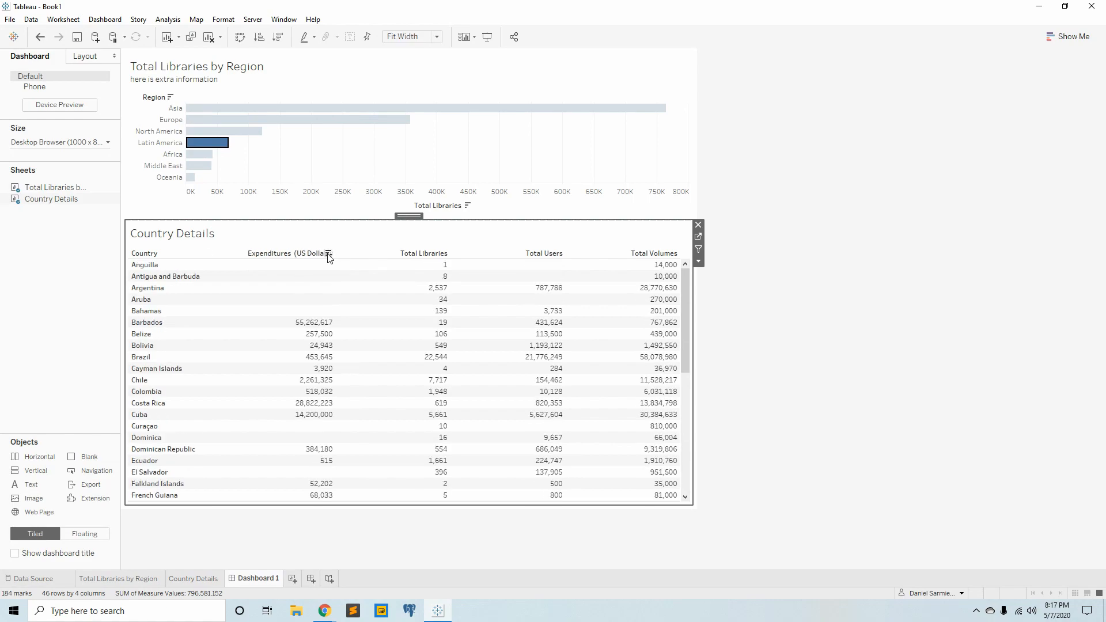
click(328, 254)
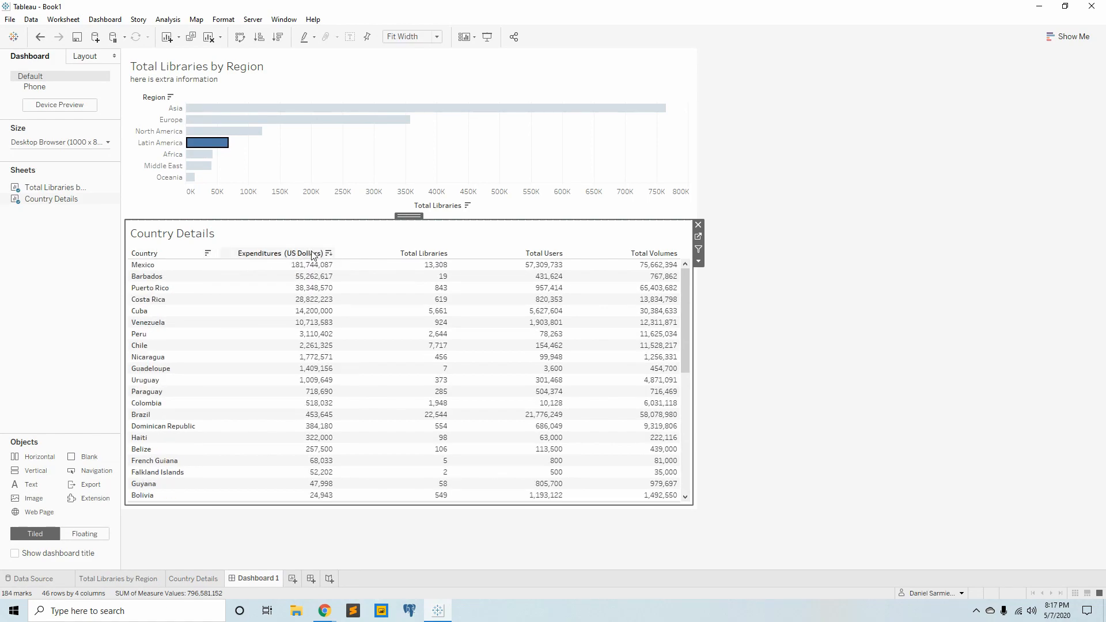
click(444, 254)
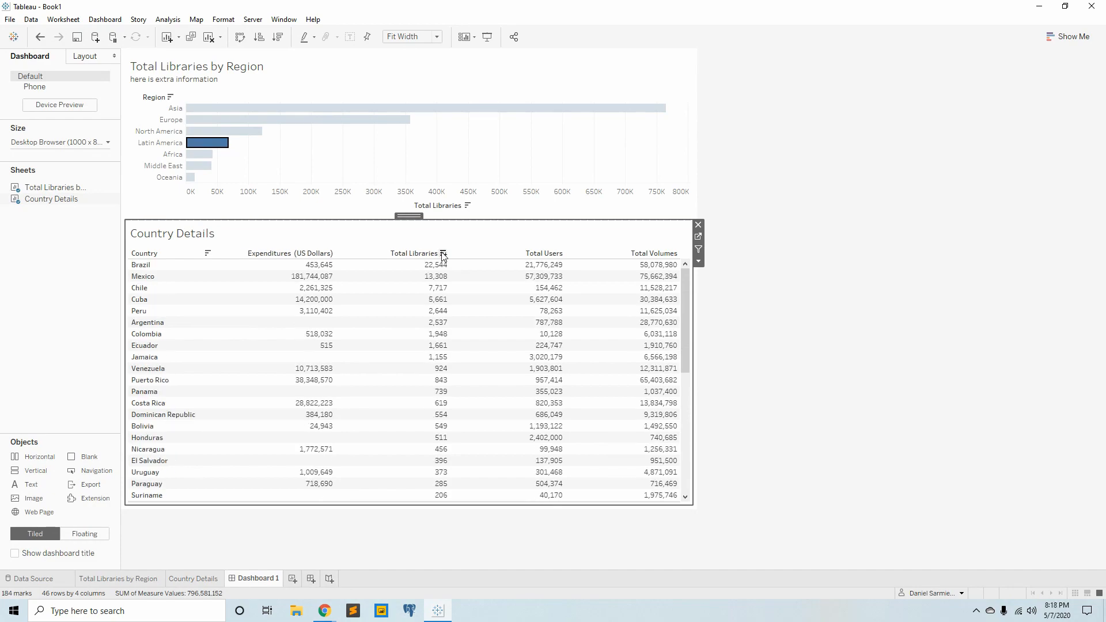
click(328, 254)
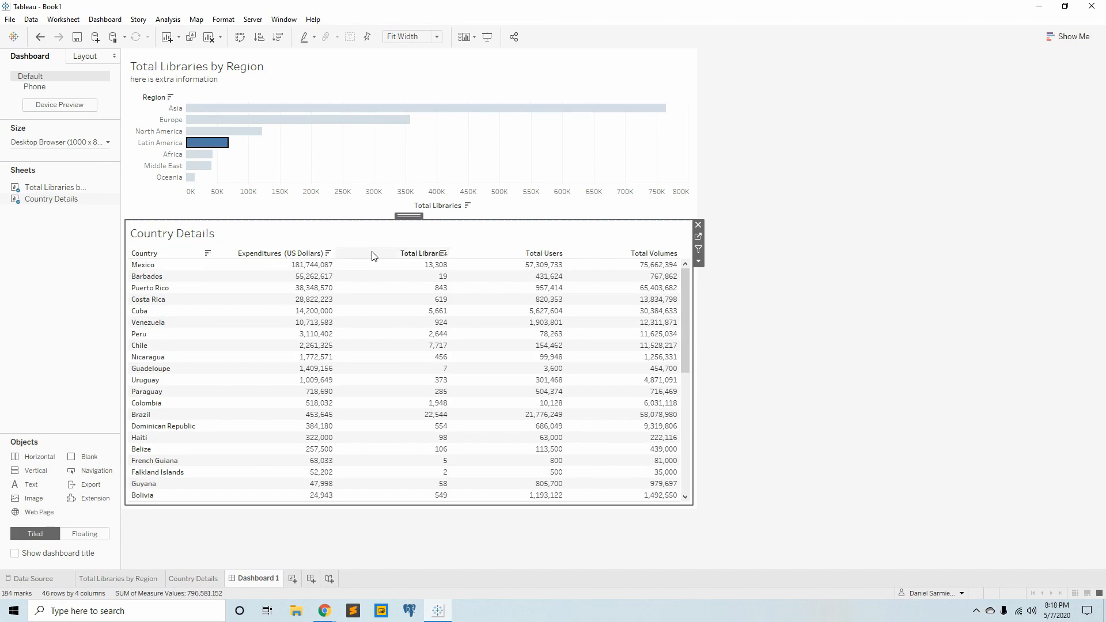
click(443, 254)
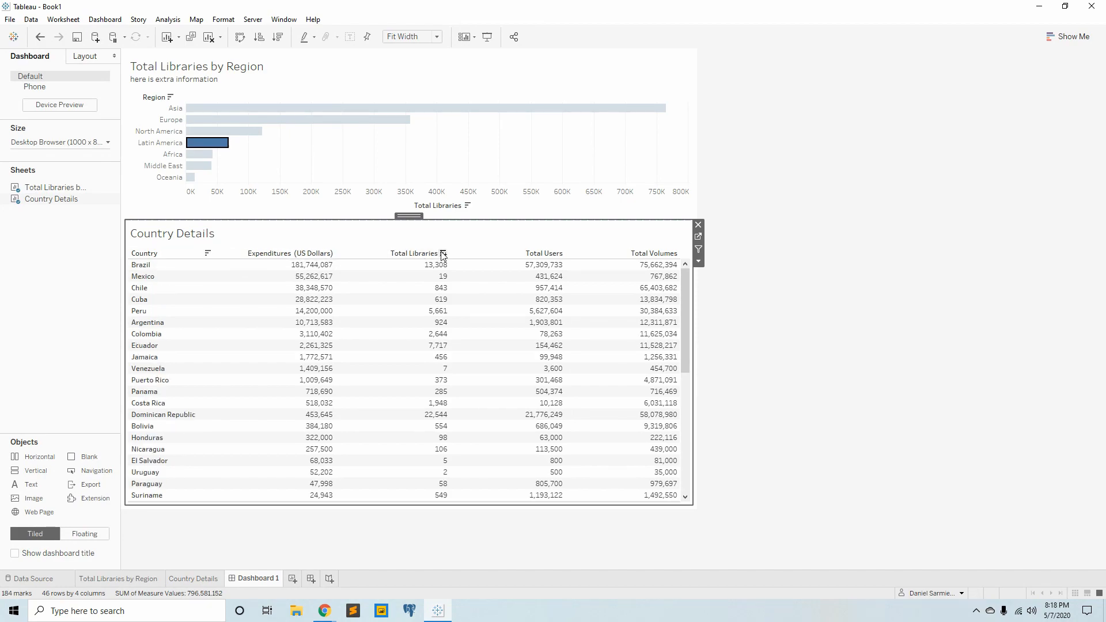
click(558, 254)
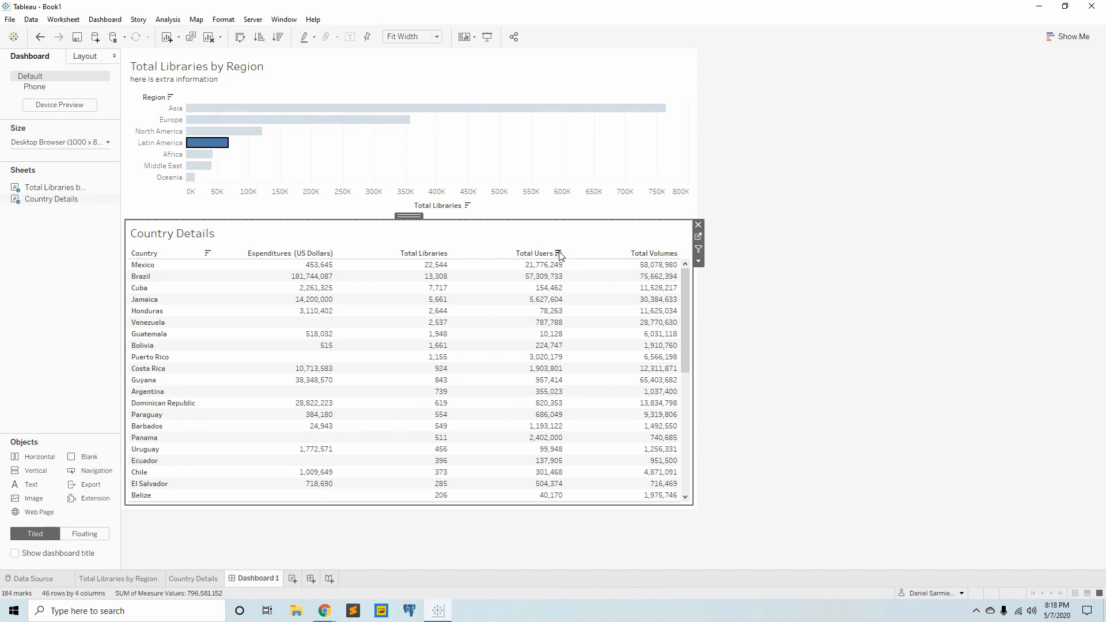
click(673, 254)
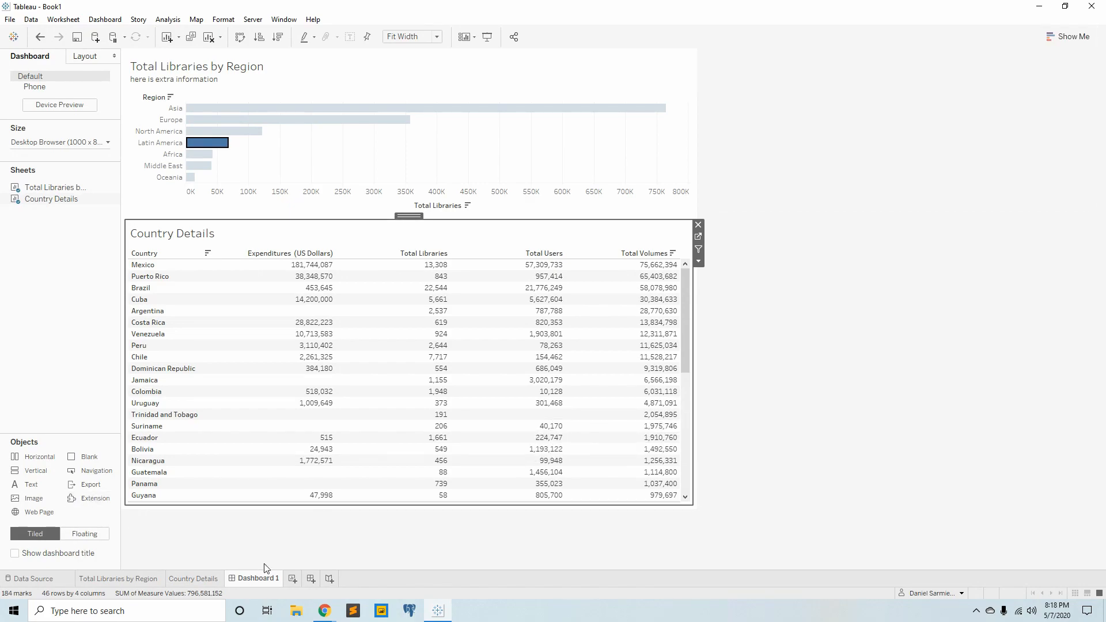
- Rename the dashboard as Country Library Data and clear the Latin America selection
double_click(261, 579)
text(Country Library Data)
click(326, 117)
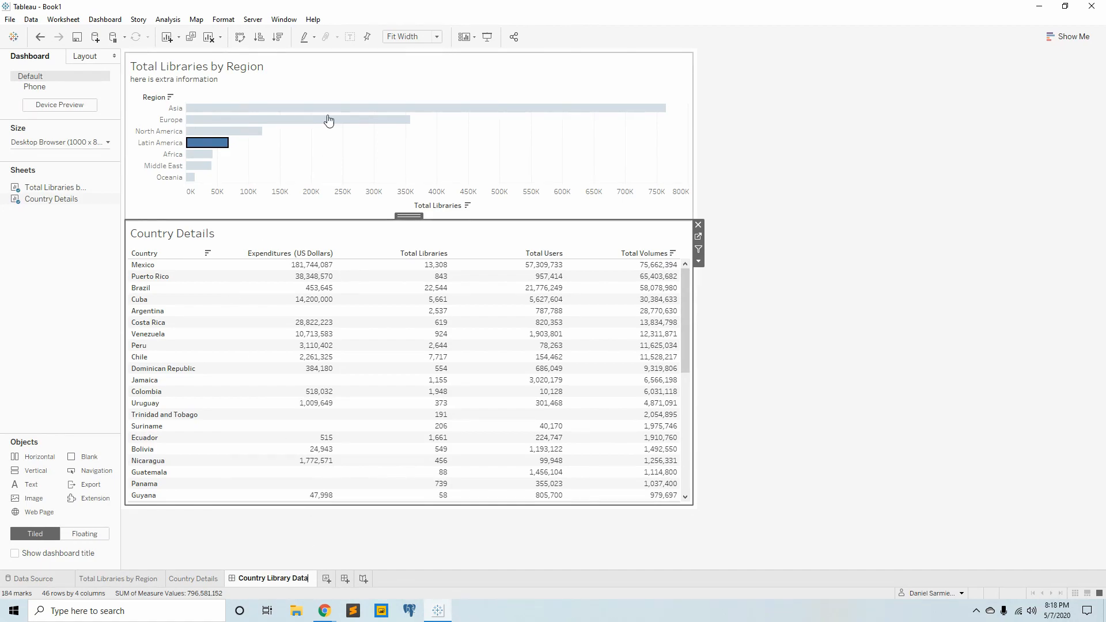
- Open the Total Libraries by Region title for editing and clear the "here is extra information" line below the sheet name
double_click(248, 79)
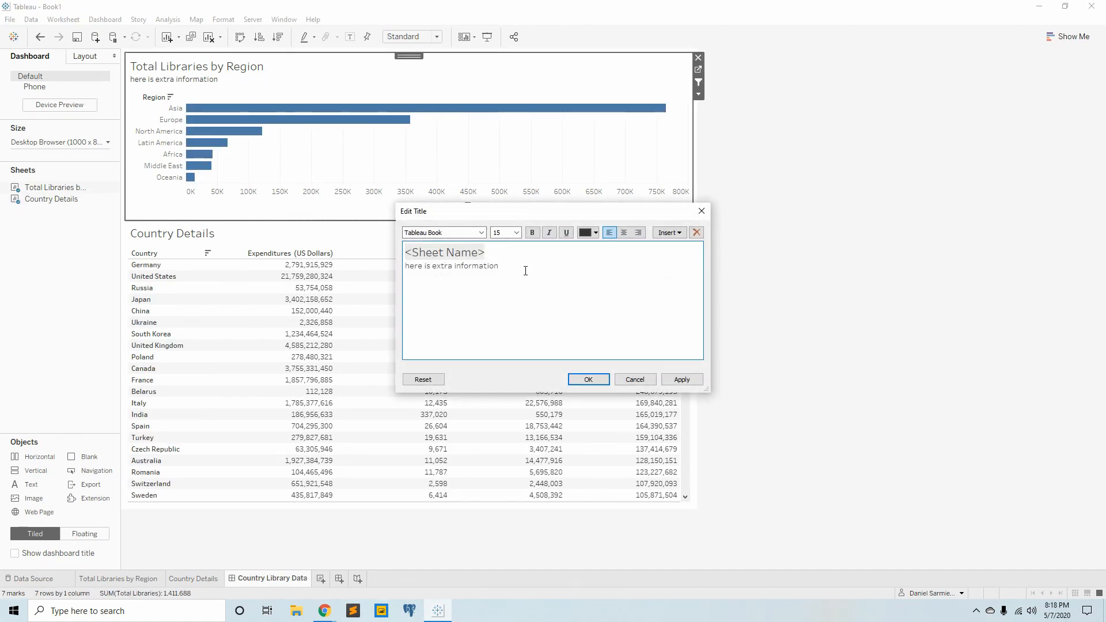
drag(526, 271, 373, 266)
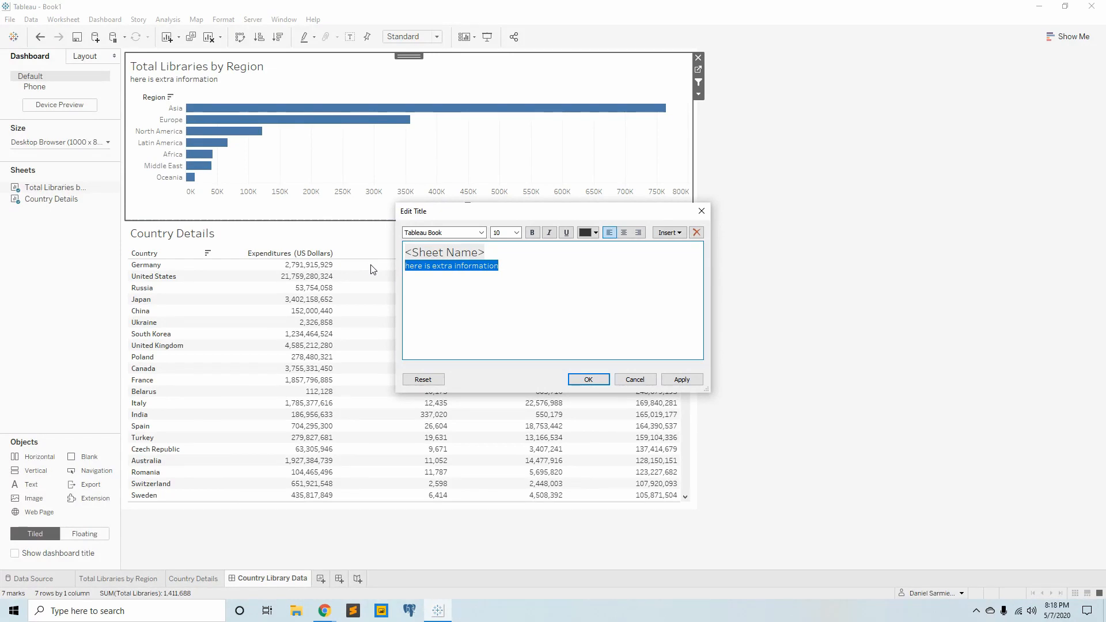
text(cli)
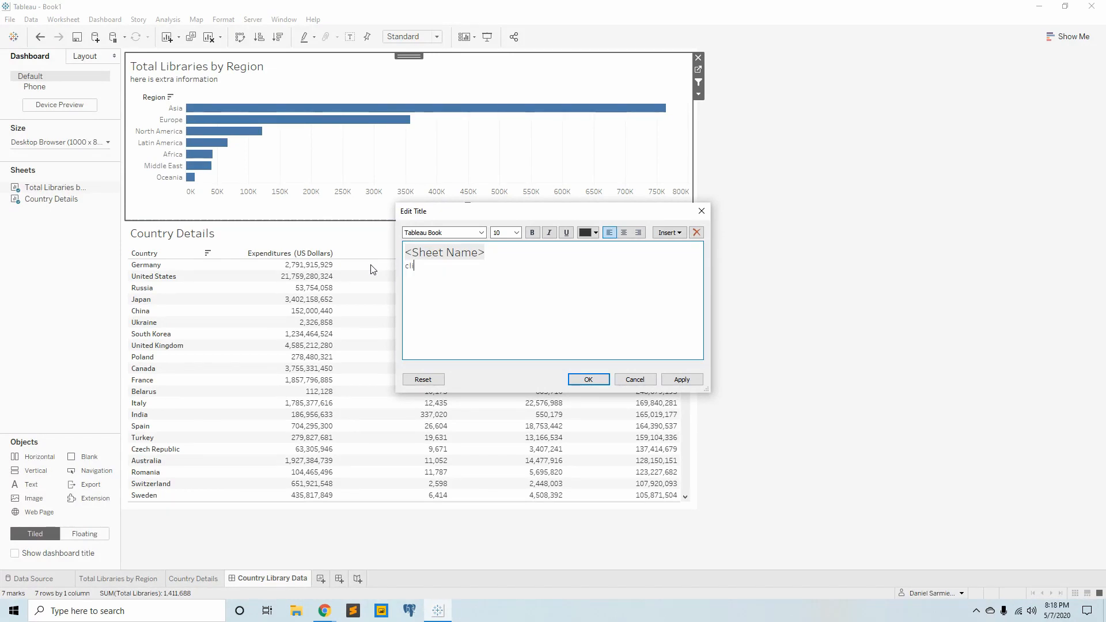
key(BackSpace)
text(Selec)
key(BackSpace)
key(BackSpace)
key(BackSpace)
key(BackSpace)
key(BackSpace)
- Add the size 10 subtitle "Select a country to filter the crosstab" under the bar chart's sheet name and accept the title
double_click(505, 232)
text(10)
click(451, 268)
text(Select a country to filter the crosstab)
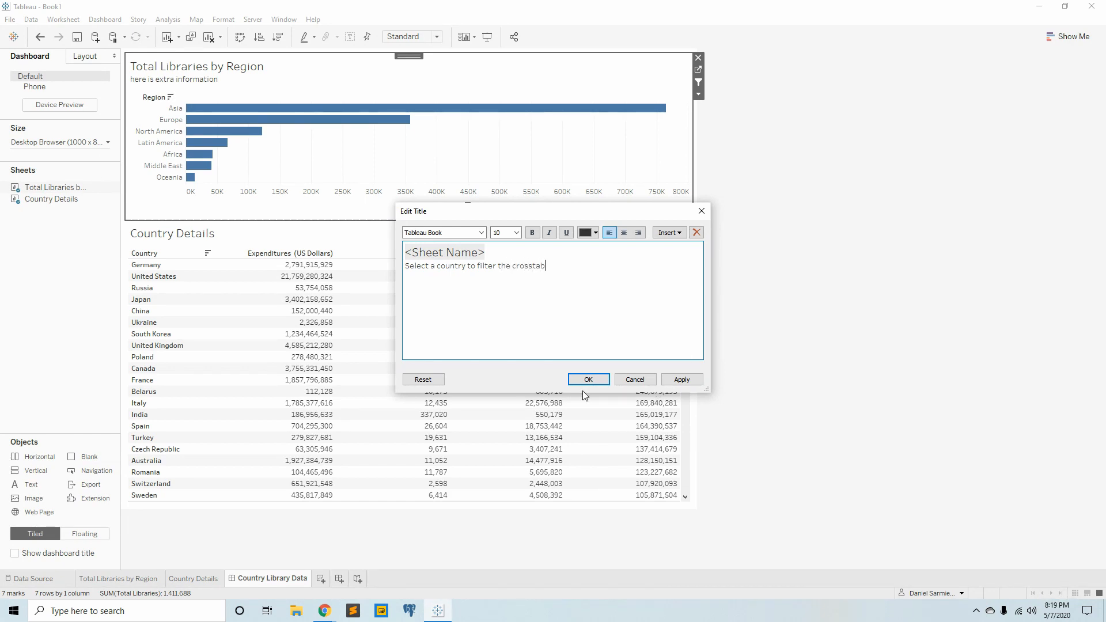
click(588, 379)
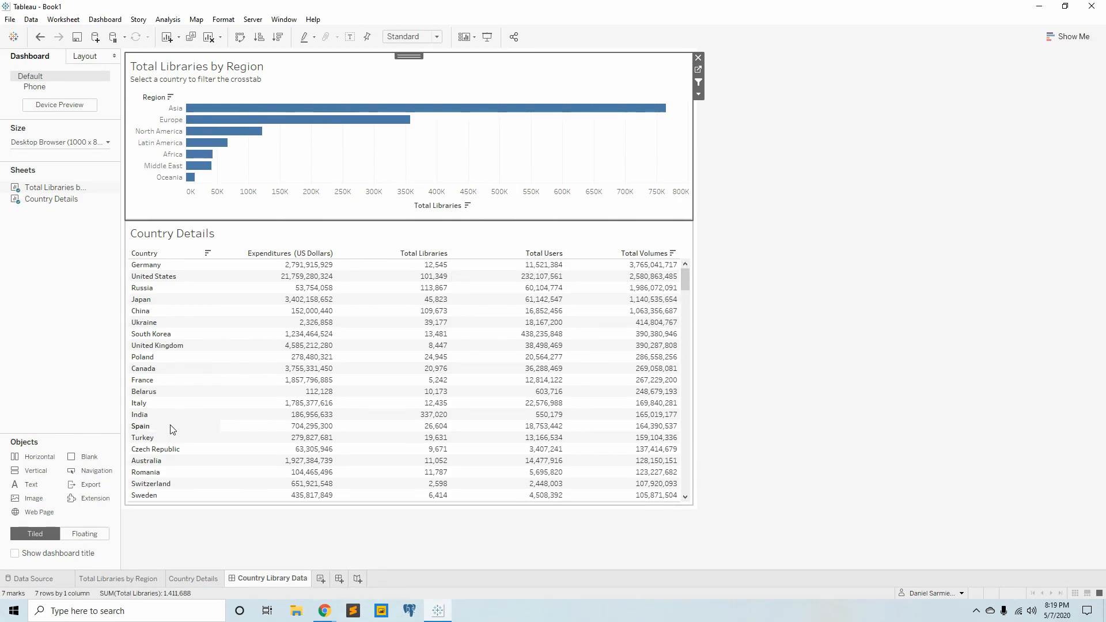
- Review the data source, the Total Libraries by Region and Country Details sheets, and the Country Library Data dashboard
click(34, 579)
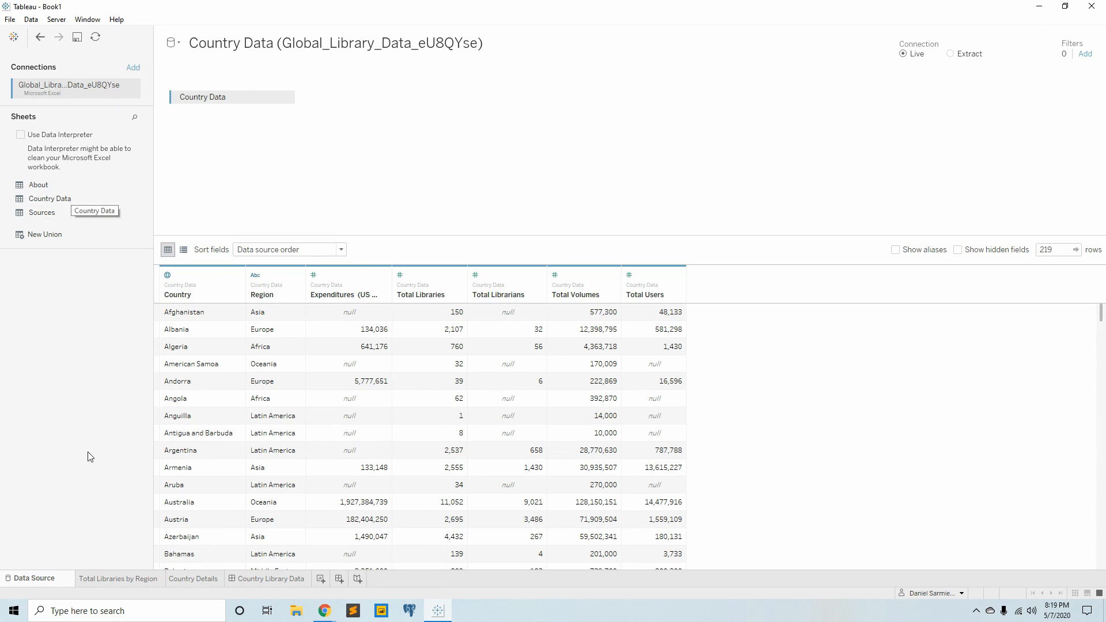
click(140, 579)
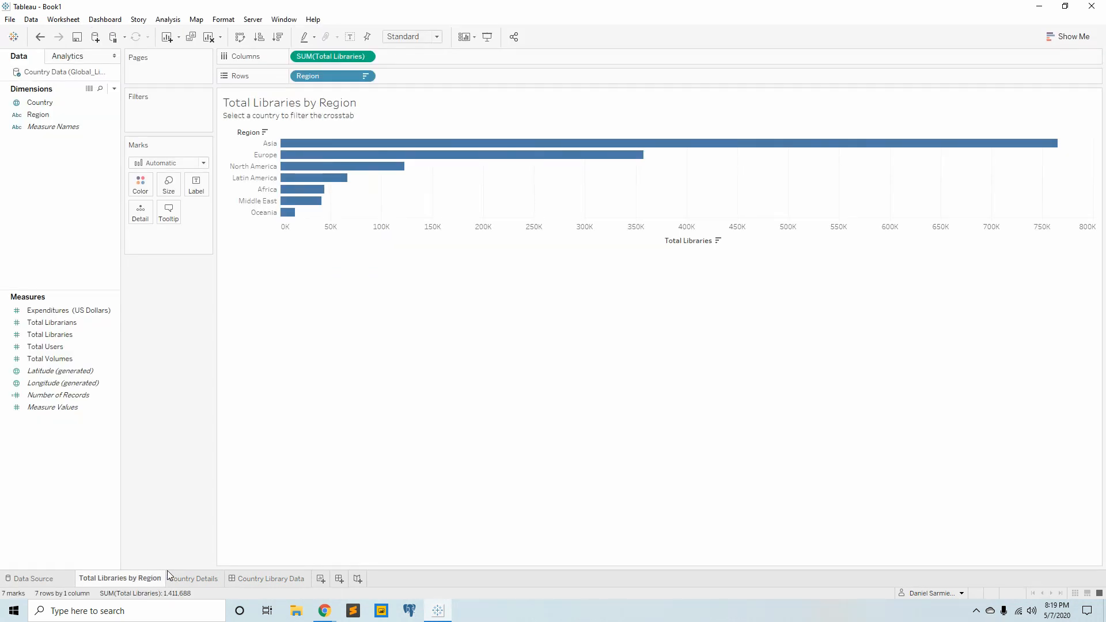
click(196, 580)
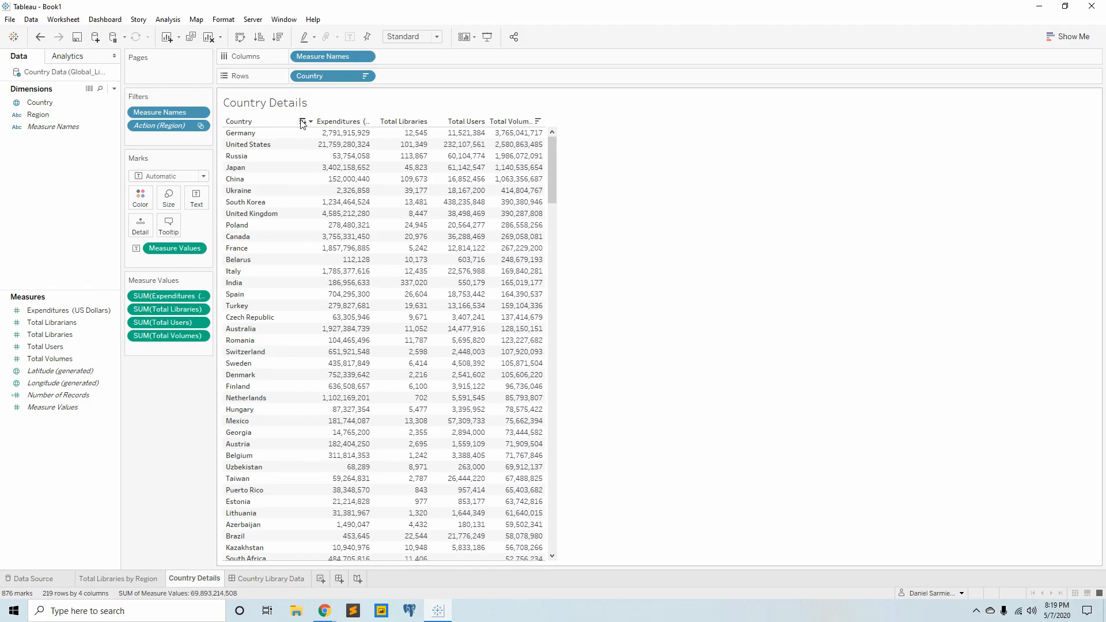
click(281, 579)
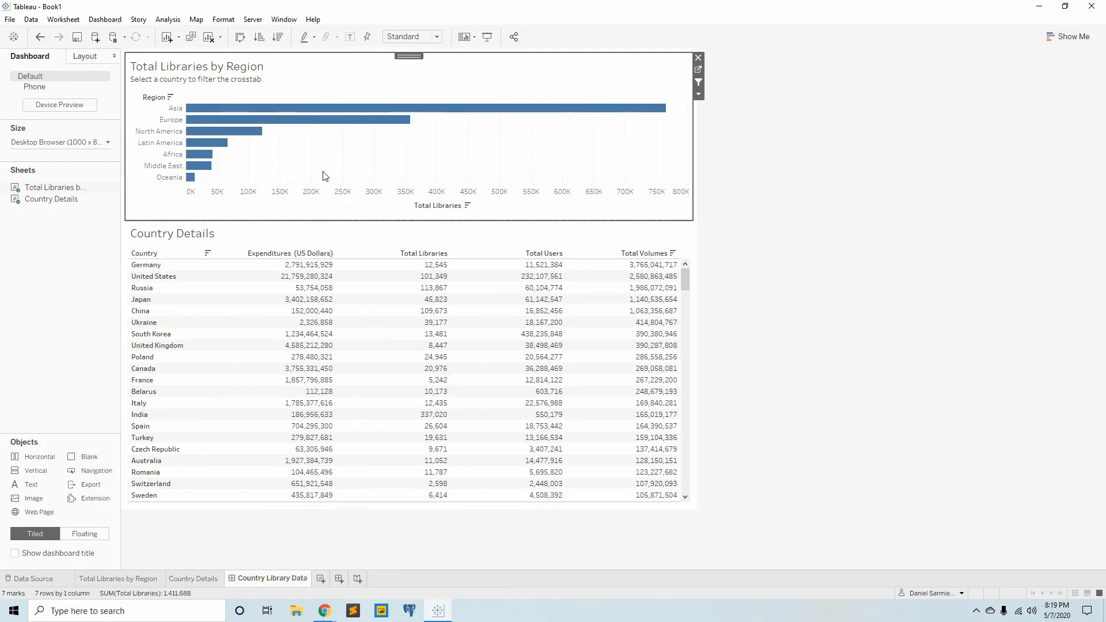
mouse_move(430, 109)
mouse_move(480, 300)
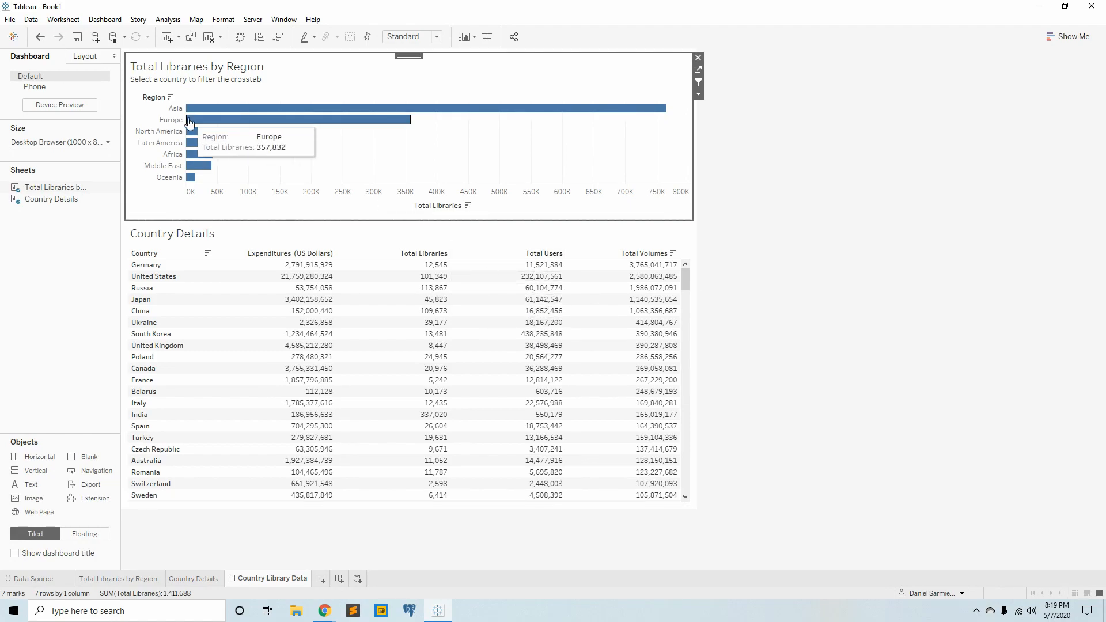